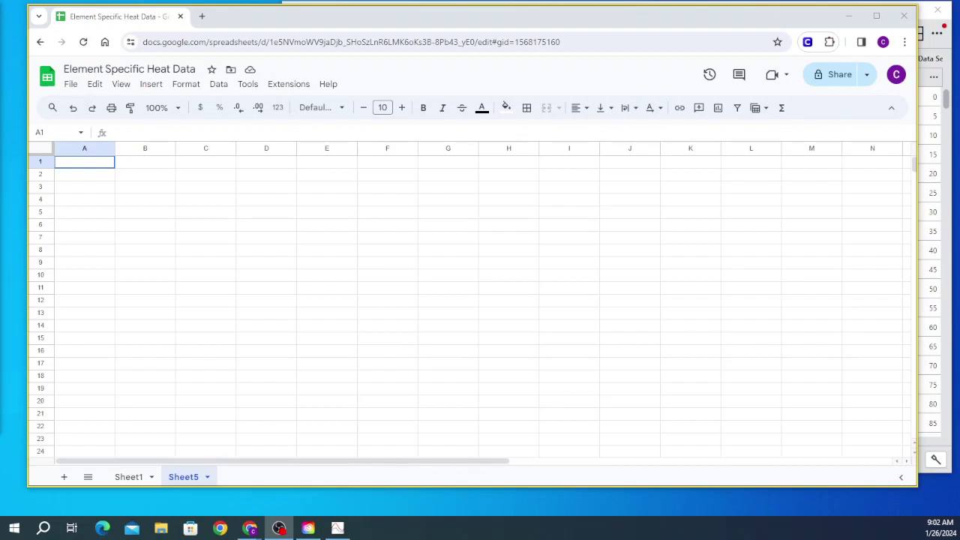
- Enter the headers 'Time (s)' in A1 and 'Tempeature (C)' in B1
{"action": "left_click", "coordinate": [75, 167]}
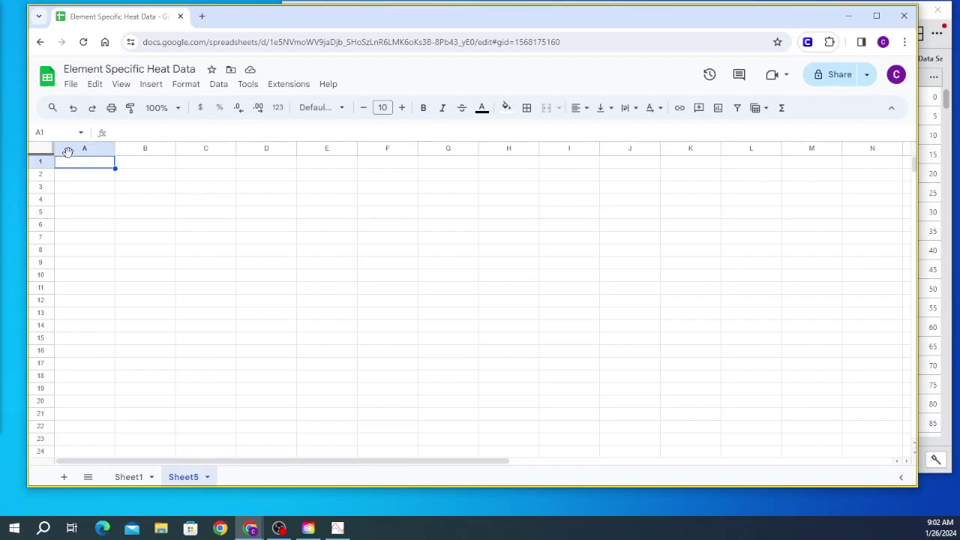
{"action": "type", "text": "Time (s"}
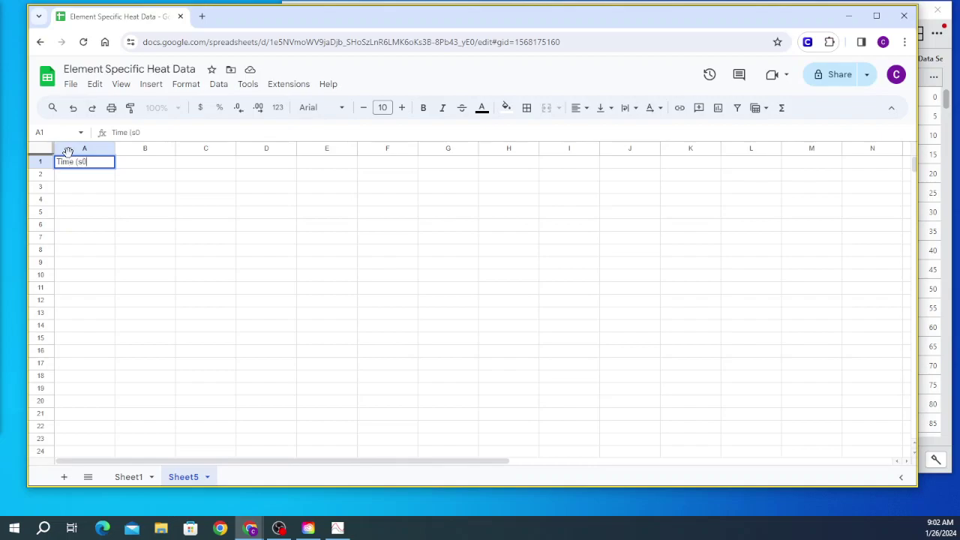
{"action": "key", "text": "Tab"}
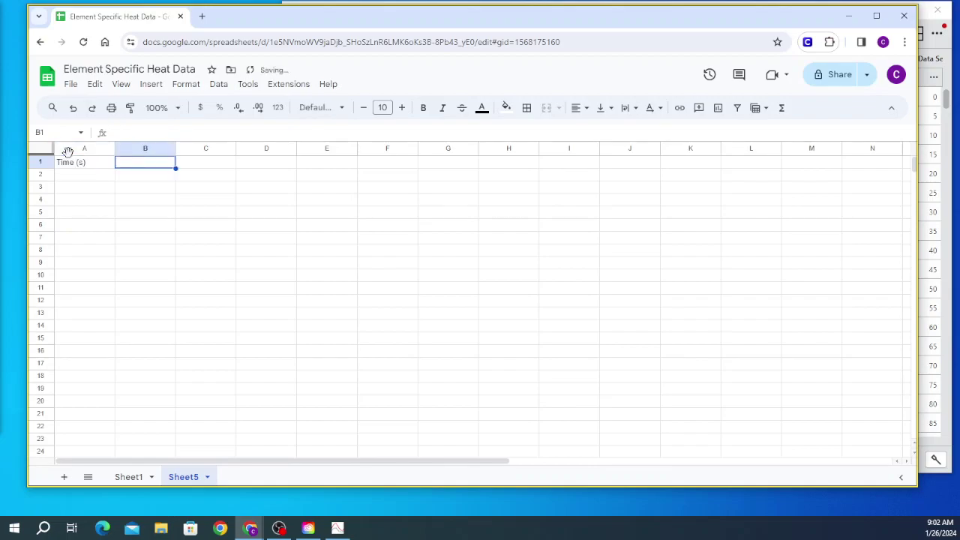
{"action": "type", "text": "Tempeature (C"}
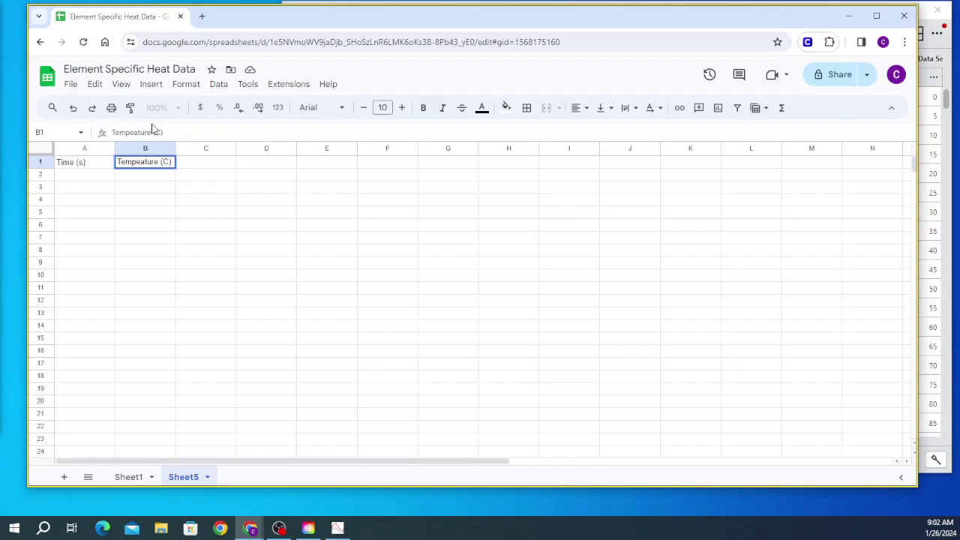
- Run spell check to correct the B1 header to 'Temperature (C)'
{"action": "left_click", "coordinate": [248, 85]}
{"action": "mouse_move", "coordinate": [296, 134]}
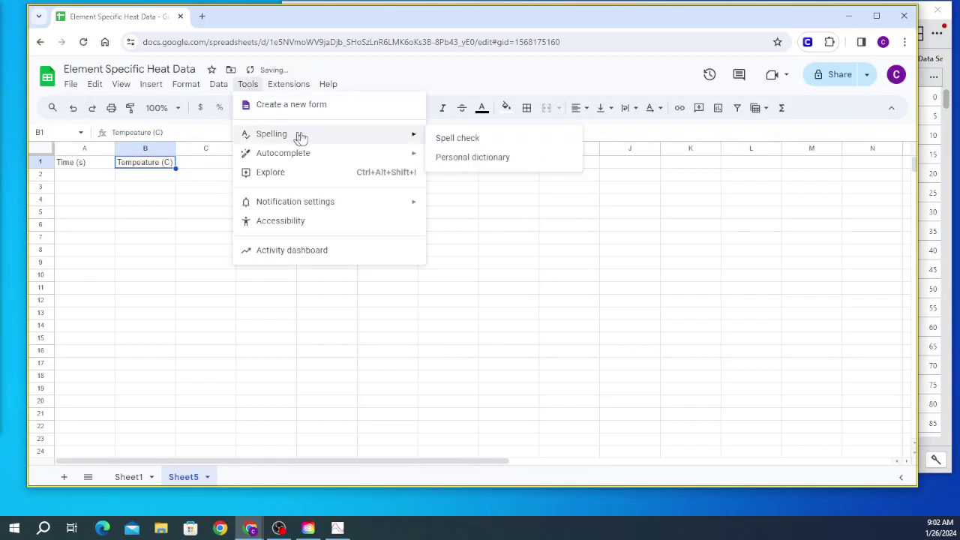
{"action": "left_click", "coordinate": [445, 139]}
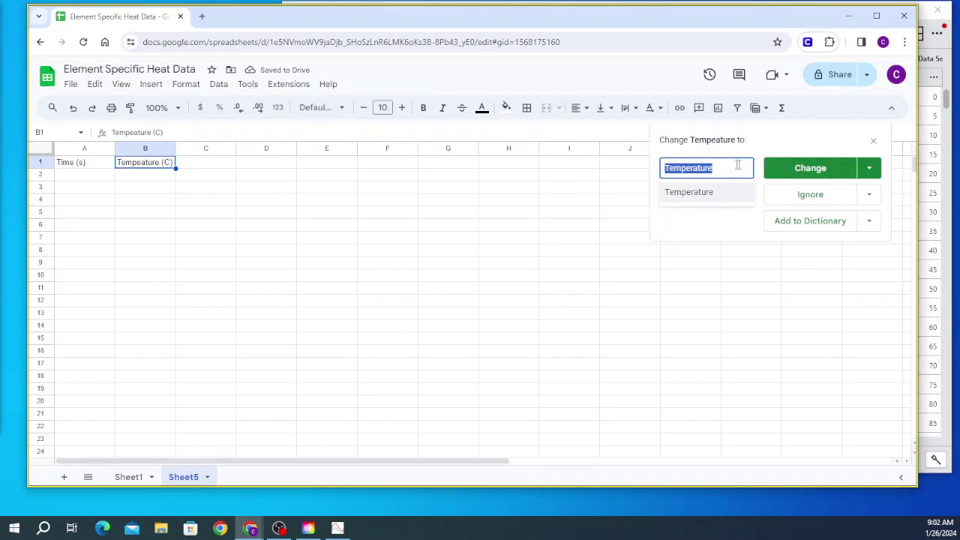
{"action": "left_click", "coordinate": [801, 169]}
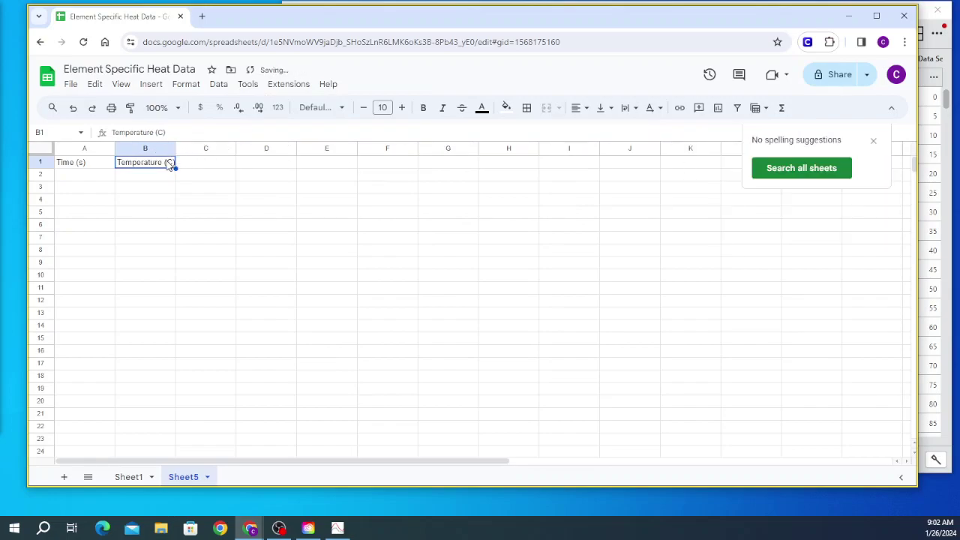
{"action": "left_click", "coordinate": [152, 84]}
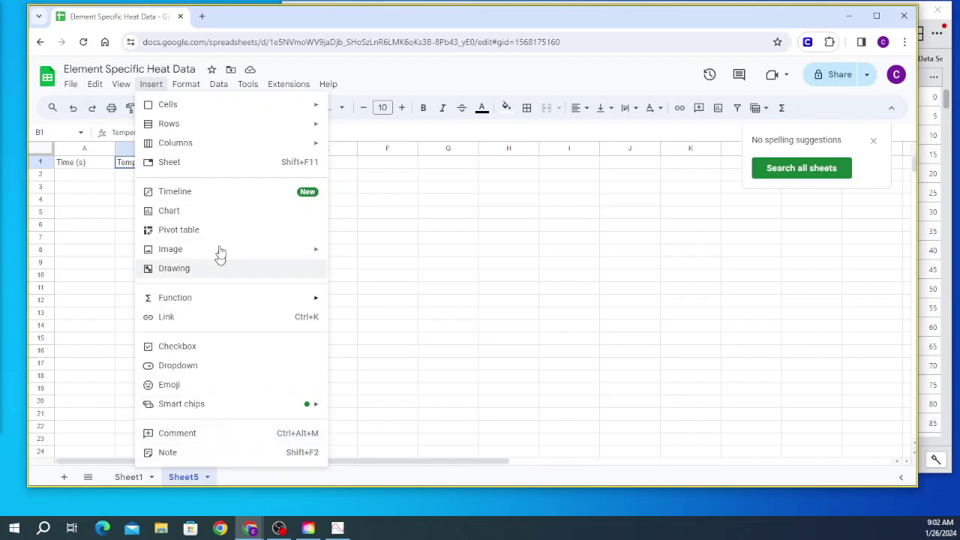
{"action": "mouse_move", "coordinate": [182, 85]}
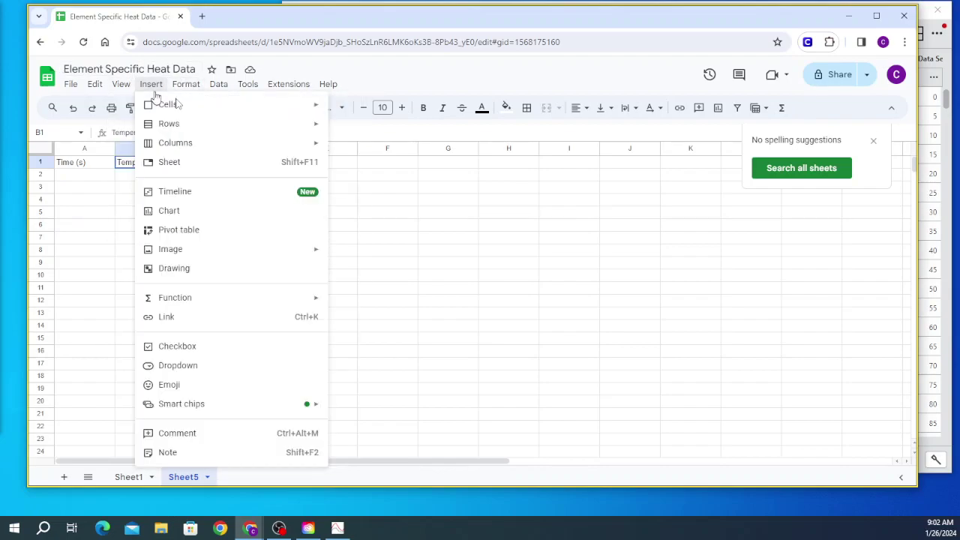
- In a new tab, search Google for the degree Celsius symbol and select the ℃ (U+2103) character
{"action": "left_click", "coordinate": [208, 16]}
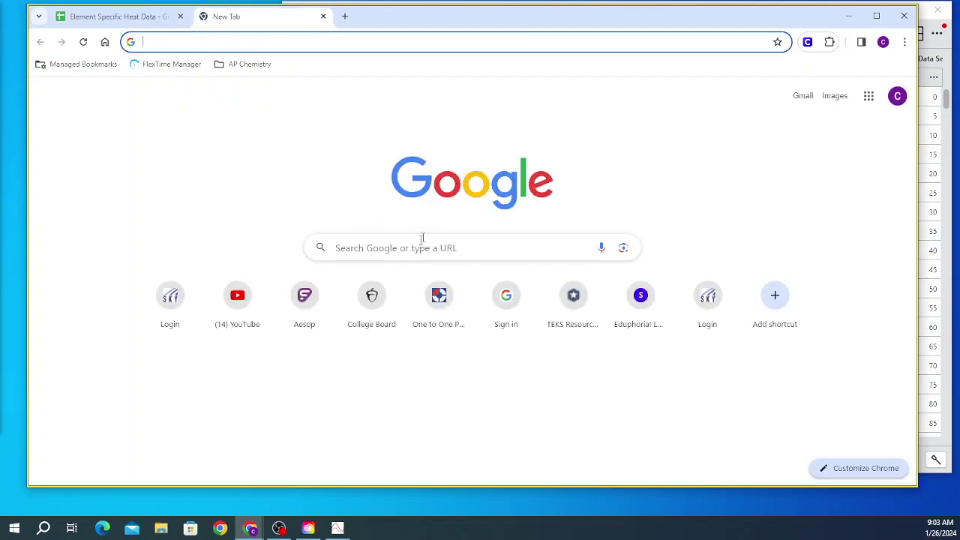
{"action": "left_click", "coordinate": [413, 248]}
{"action": "type", "text": "unico"}
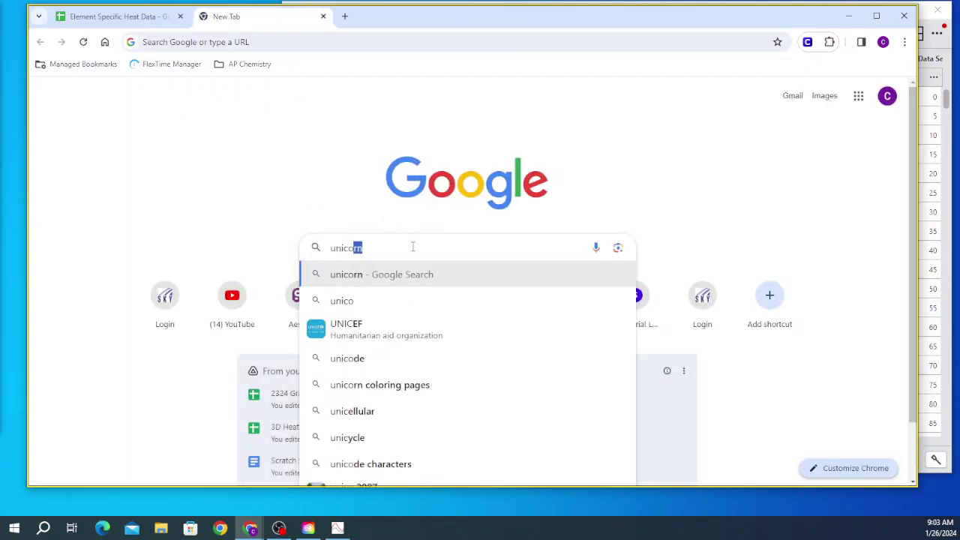
{"action": "type", "text": "rd degre"}
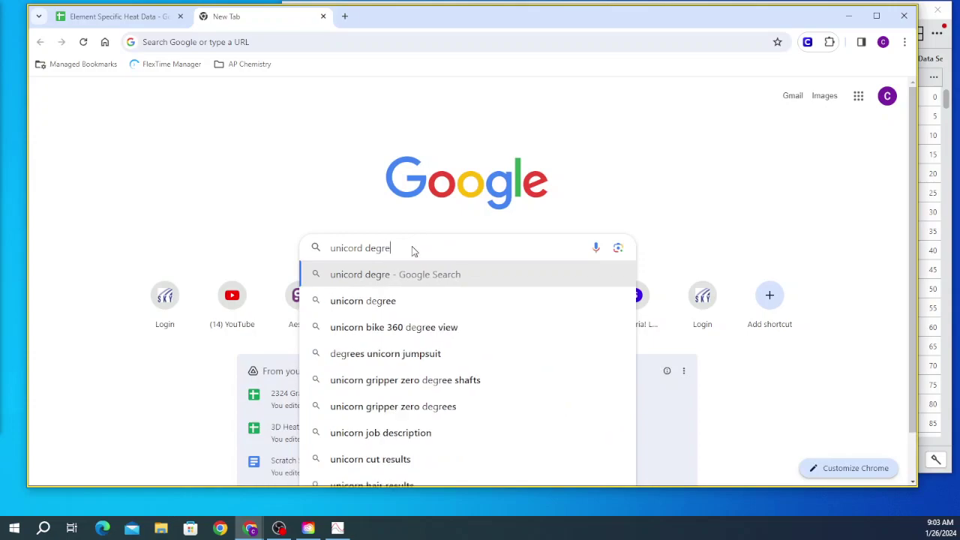
{"action": "type", "text": " celeusis"}
{"action": "key", "text": "Return"}
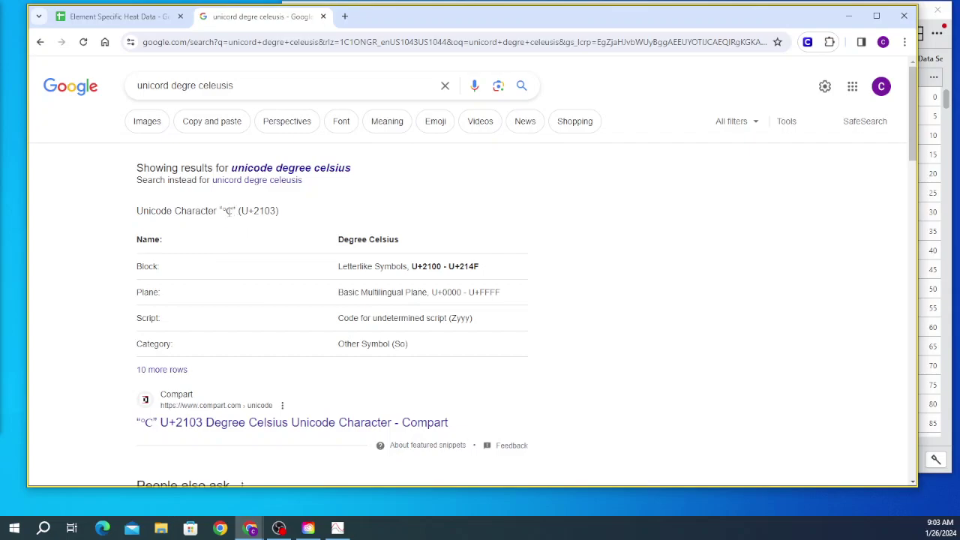
{"action": "double_click", "coordinate": [228, 212]}
- Back in the spreadsheet, paste ℃ into B1 so the header reads 'Temperature (℃)'
{"action": "left_click", "coordinate": [143, 17]}
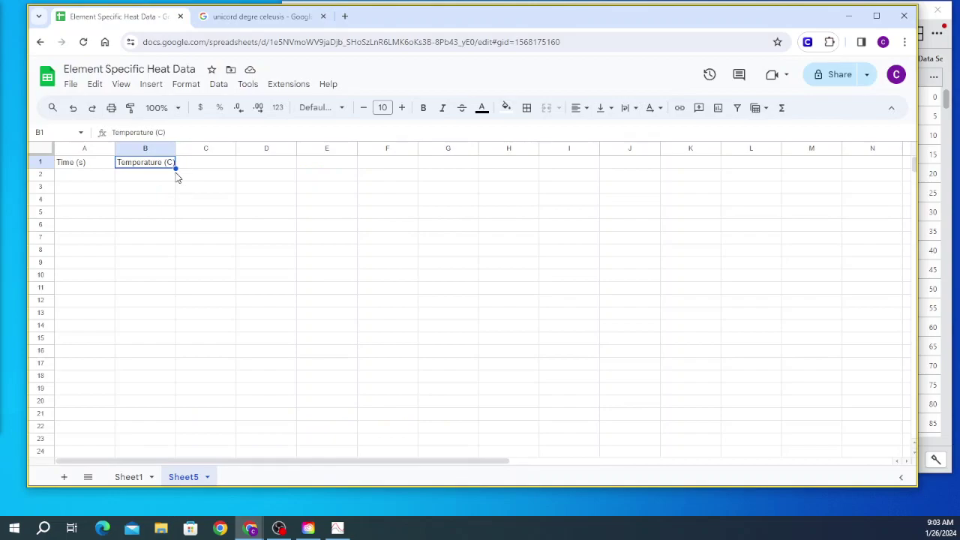
{"action": "key", "text": "Down"}
{"action": "key", "text": "Down"}
{"action": "key", "text": "Down"}
{"action": "left_click", "coordinate": [170, 166]}
{"action": "key", "text": "Return"}
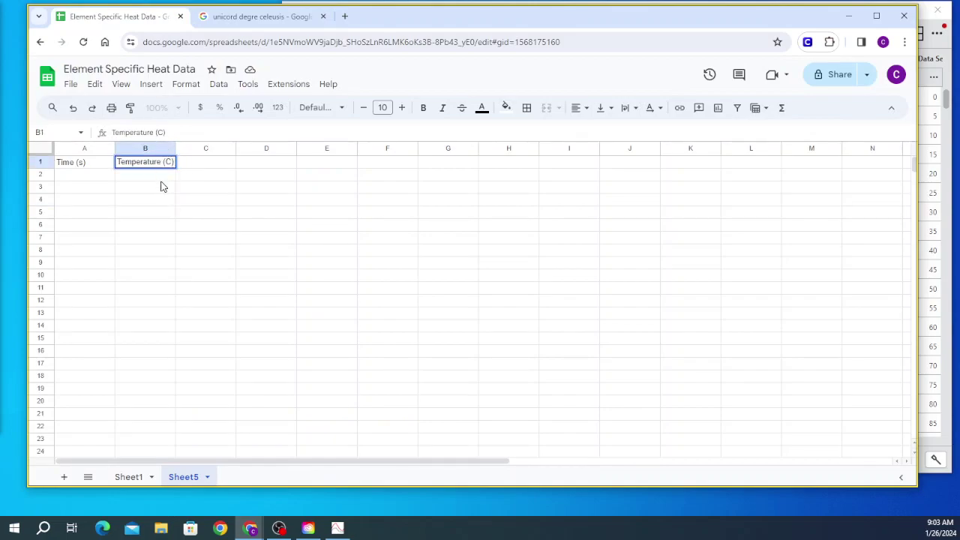
{"action": "type", "text": "°C"}
{"action": "left_click", "coordinate": [210, 235]}
{"action": "left_click", "coordinate": [92, 177]}
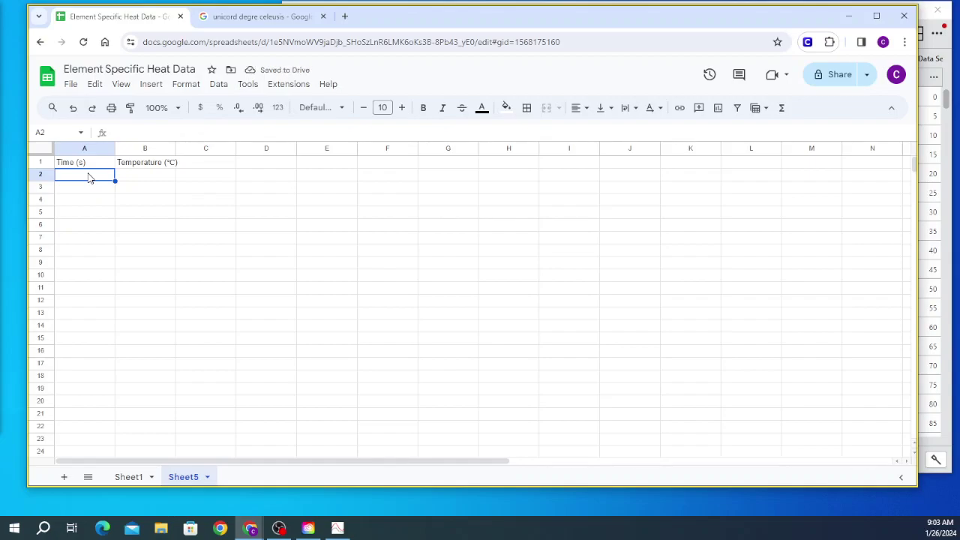
- Enter times 0, 10, 20, 30, 40, 50 in A2:A7 and autofill the series down to 210 in A23
{"action": "type", "text": "0"}
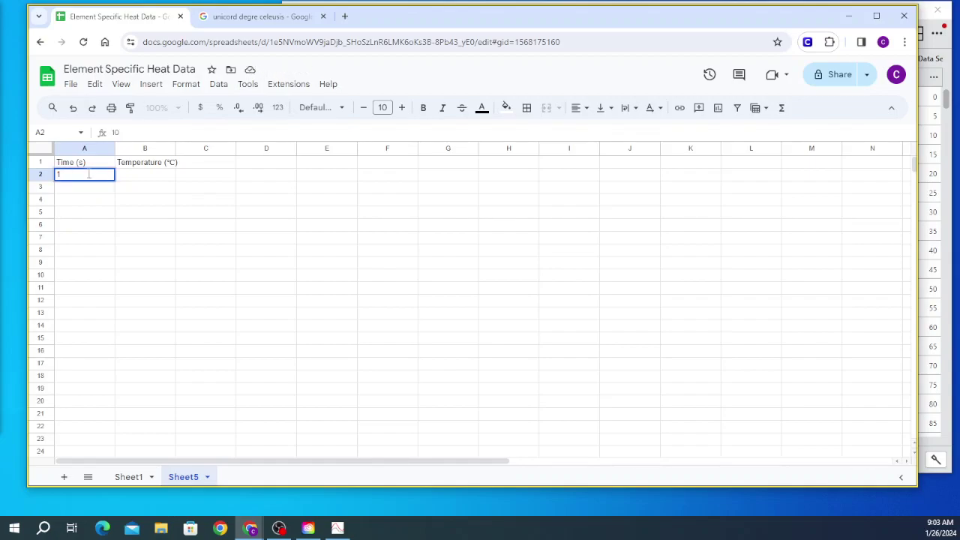
{"action": "key", "text": "Return"}
{"action": "type", "text": "10"}
{"action": "key", "text": "Return"}
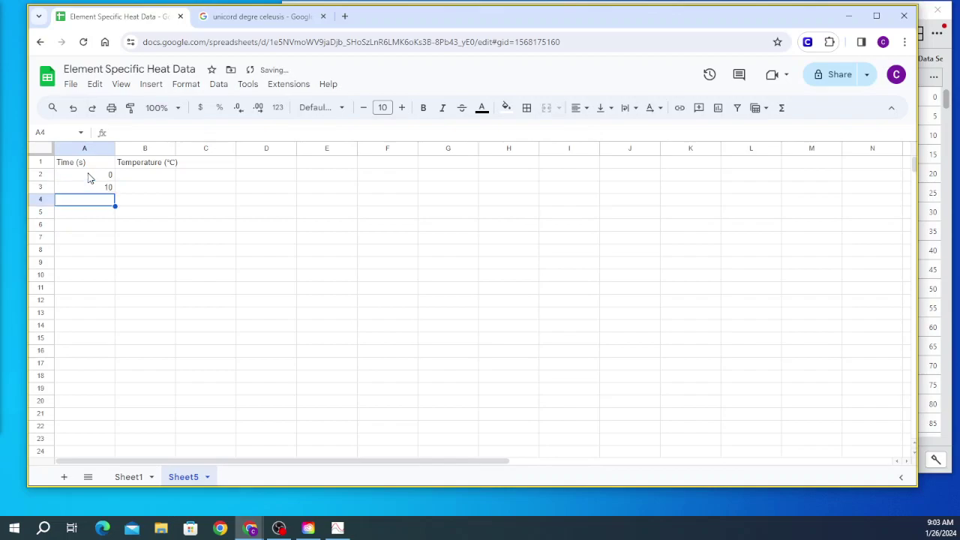
{"action": "type", "text": "20"}
{"action": "key", "text": "Return"}
{"action": "type", "text": "30"}
{"action": "key", "text": "Return"}
{"action": "type", "text": "40"}
{"action": "key", "text": "Return"}
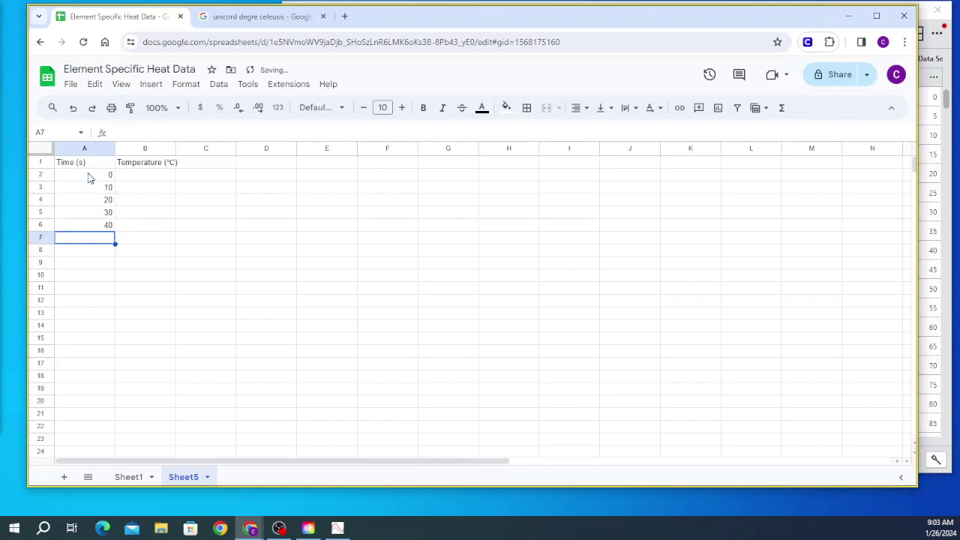
{"action": "type", "text": "50"}
{"action": "key", "text": "Return"}
{"action": "left_click_drag", "start_coordinate": [105, 174], "coordinate": [107, 238]}
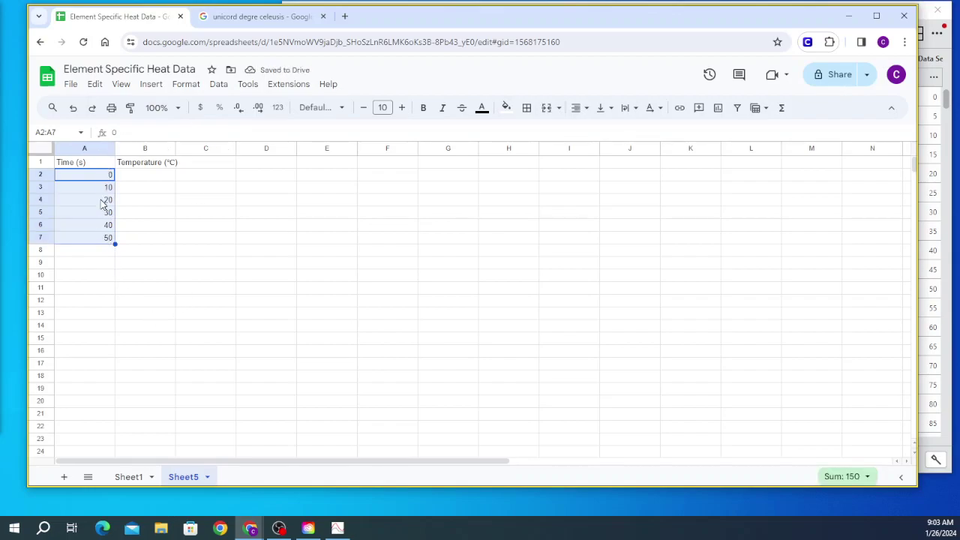
{"action": "left_click_drag", "start_coordinate": [114, 244], "coordinate": [117, 440]}
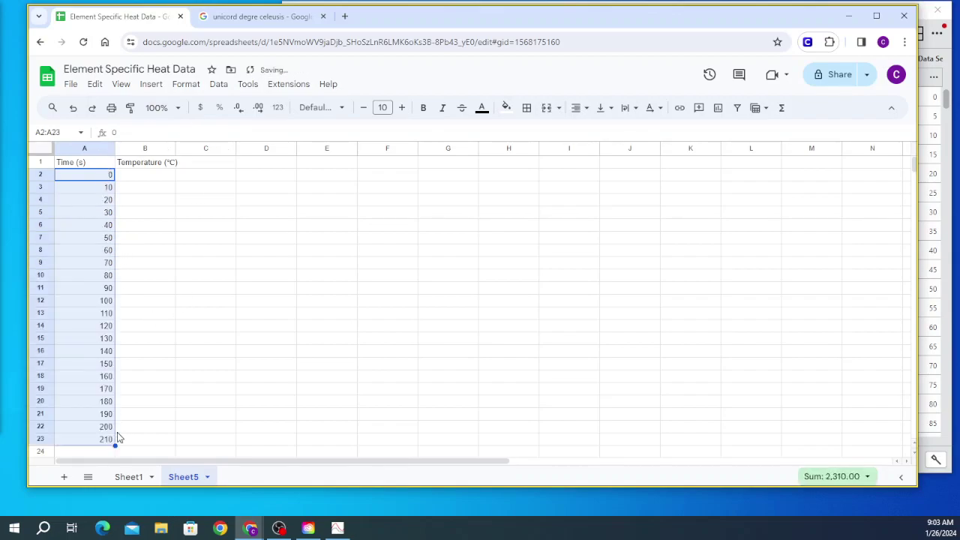
- Create a trial even-number series in column D, autofilled down to row 14
{"action": "left_click", "coordinate": [292, 238]}
{"action": "type", "text": "4"}
{"action": "key", "text": "Return"}
{"action": "type", "text": "5"}
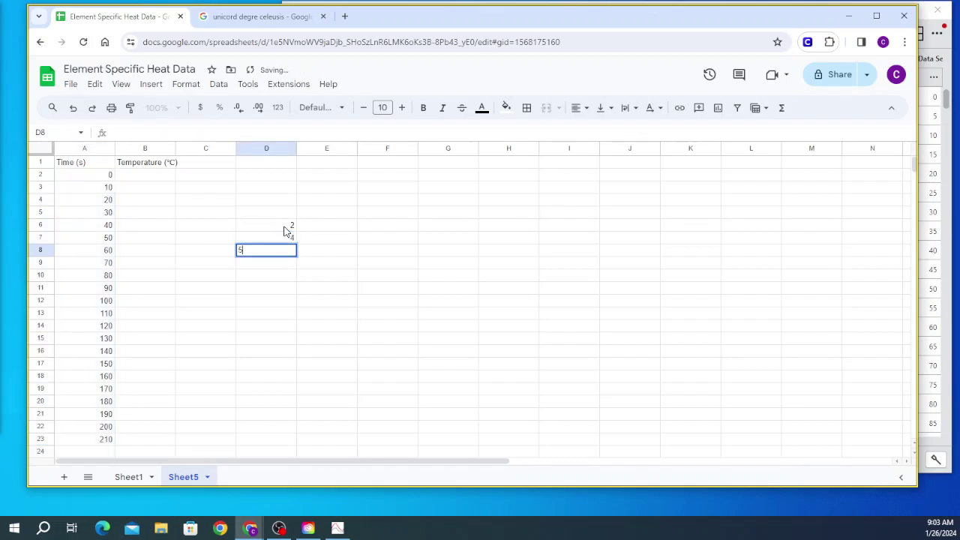
{"action": "type", "text": "6"}
{"action": "key", "text": "Return"}
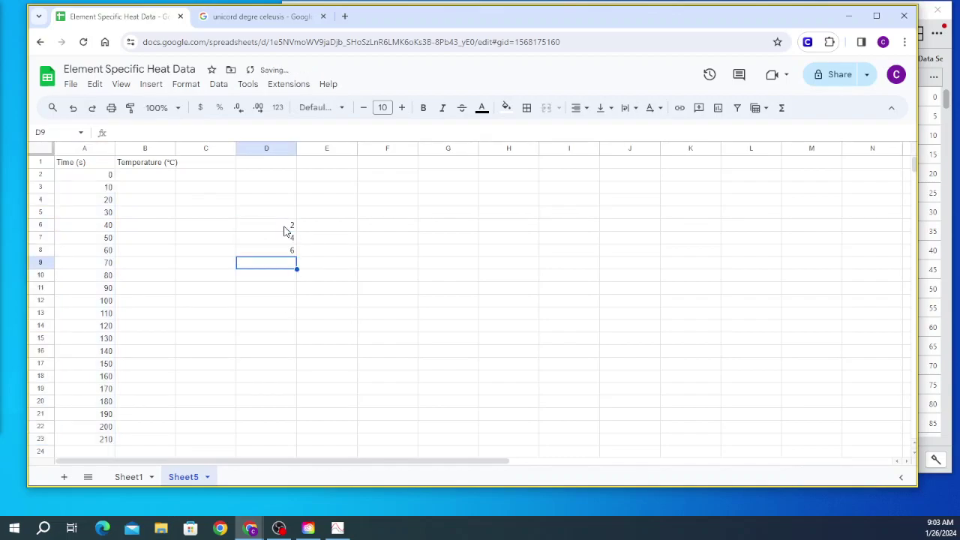
{"action": "left_click_drag", "start_coordinate": [297, 227], "coordinate": [293, 261]}
{"action": "left_click", "coordinate": [289, 239]}
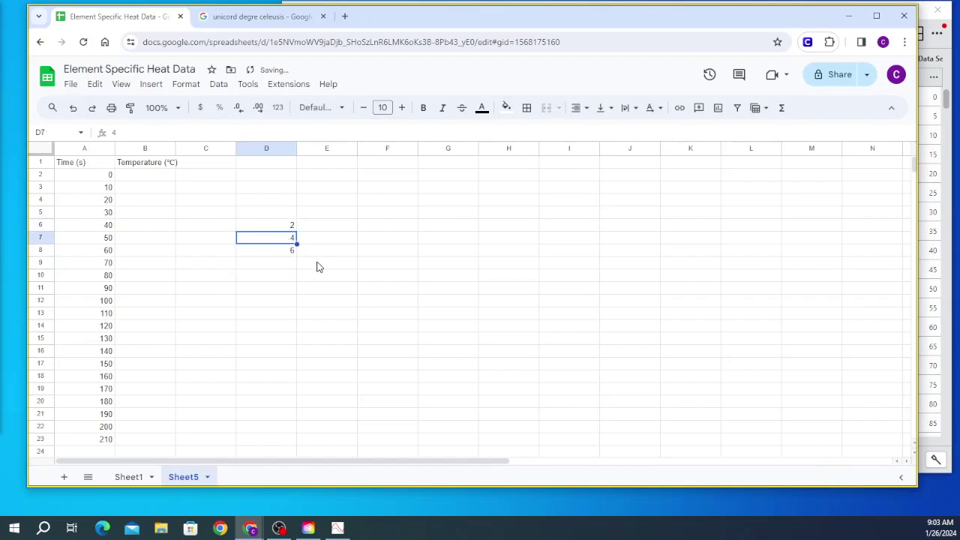
{"action": "left_click_drag", "start_coordinate": [296, 227], "coordinate": [311, 334]}
- Enter a second trial series 3, 6, 9 starting in F6
{"action": "left_click", "coordinate": [362, 229]}
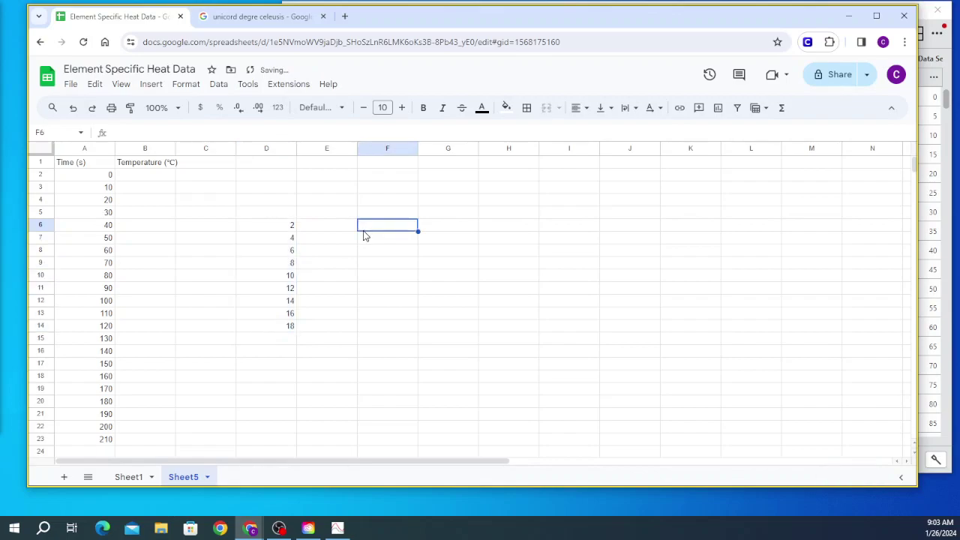
{"action": "type", "text": "3"}
{"action": "key", "text": "Return"}
{"action": "type", "text": "6"}
{"action": "key", "text": "Return"}
{"action": "type", "text": "9"}
{"action": "key", "text": "Return"}
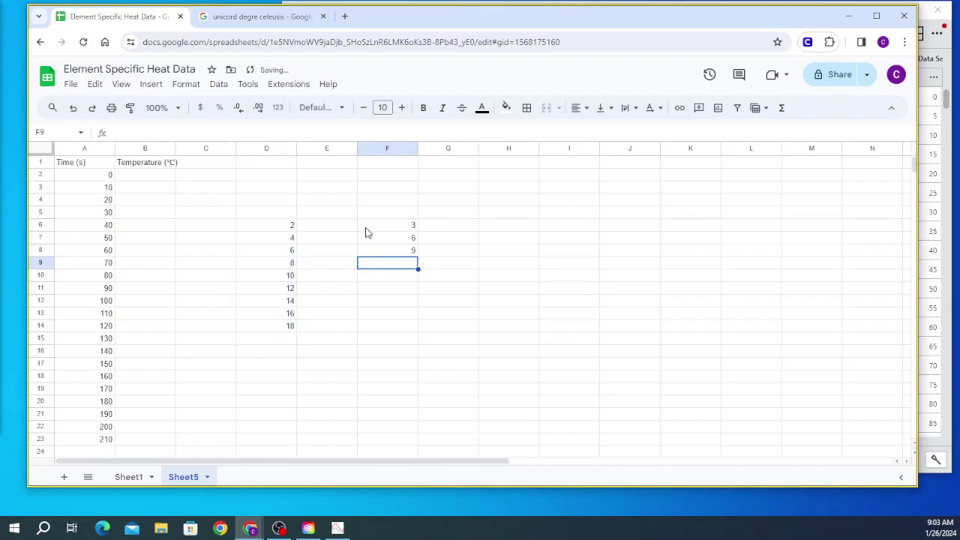
{"action": "left_click_drag", "start_coordinate": [366, 230], "coordinate": [418, 328]}
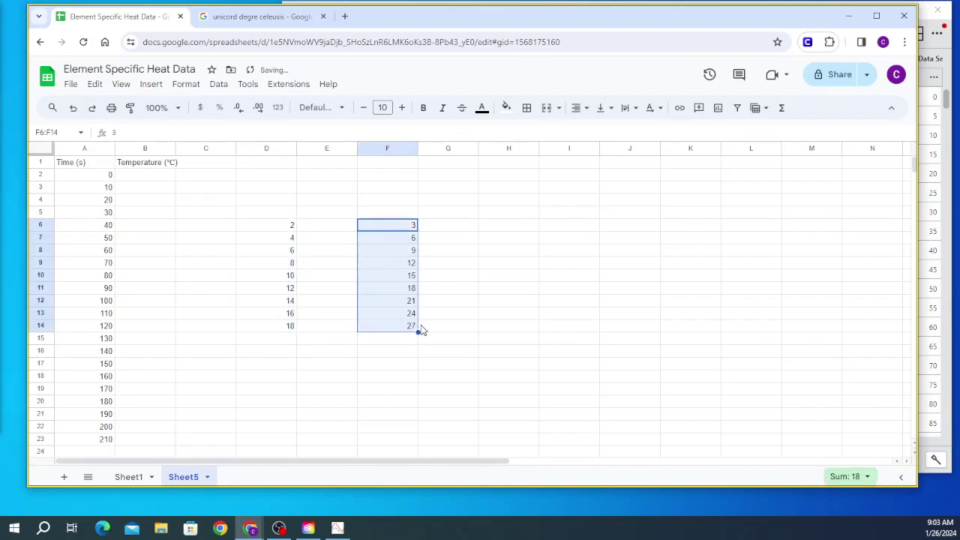
- Enter trial numbers from H6 and extend the column H series down to row 19
{"action": "left_click", "coordinate": [488, 231]}
{"action": "type", "text": "1"}
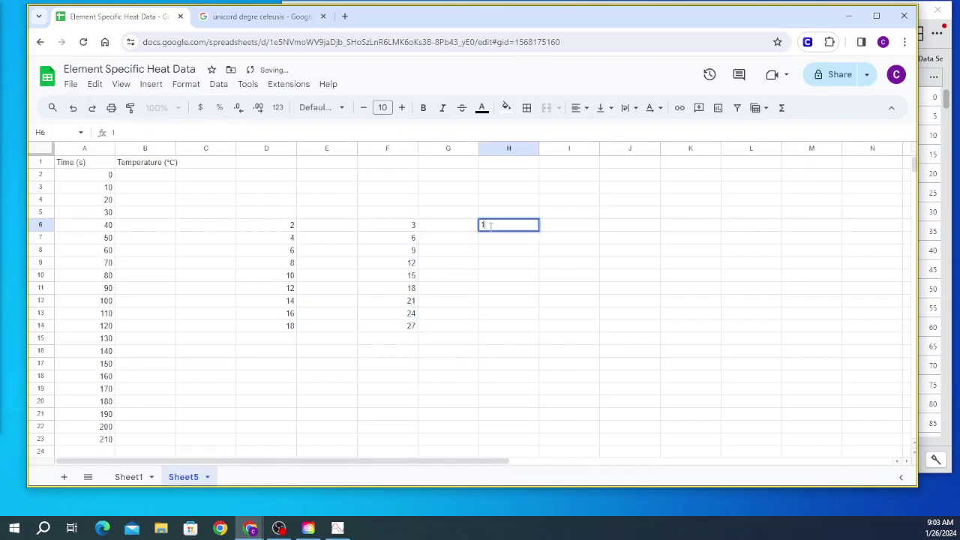
{"action": "key", "text": "Return"}
{"action": "type", "text": "1"}
{"action": "key", "text": "Return"}
{"action": "type", "text": "2"}
{"action": "key", "text": "Return"}
{"action": "type", "text": "3"}
{"action": "key", "text": "Return"}
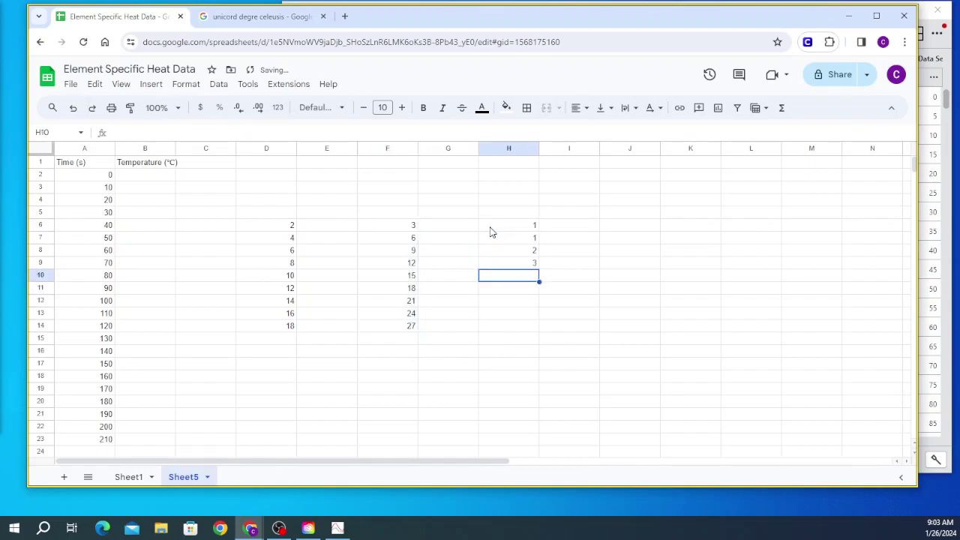
{"action": "type", "text": "5"}
{"action": "key", "text": "Return"}
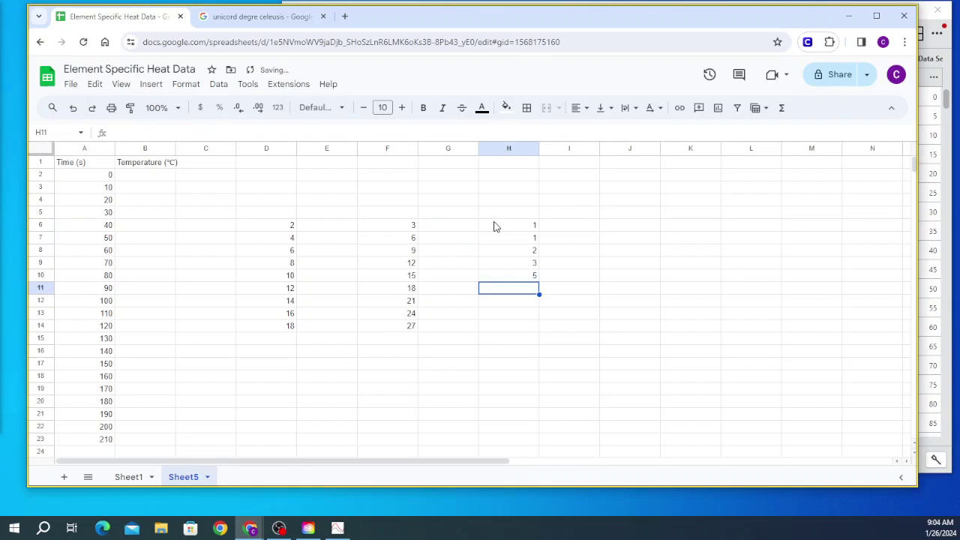
{"action": "left_click_drag", "start_coordinate": [494, 227], "coordinate": [507, 279]}
{"action": "left_click", "coordinate": [584, 291]}
{"action": "left_click_drag", "start_coordinate": [507, 224], "coordinate": [541, 391]}
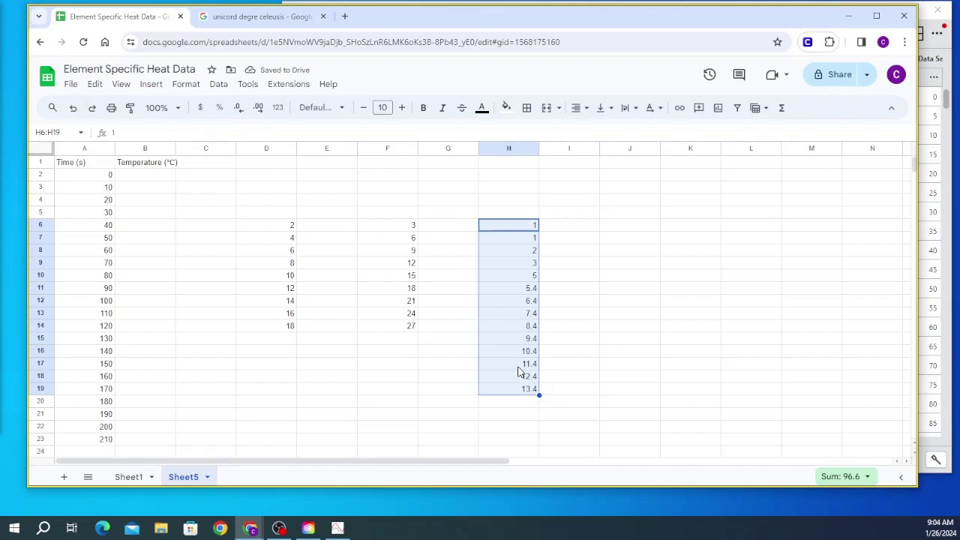
- Clear the trial values from column H and from columns D through F
{"action": "key", "text": "Delete"}
{"action": "left_click_drag", "start_coordinate": [281, 227], "coordinate": [400, 343]}
{"action": "key", "text": "Delete"}
- Enter temperatures 1, 1, 1, 1, 2, 2, 3, 3, 4, 5, 6 in B2:B12
{"action": "left_click", "coordinate": [154, 177]}
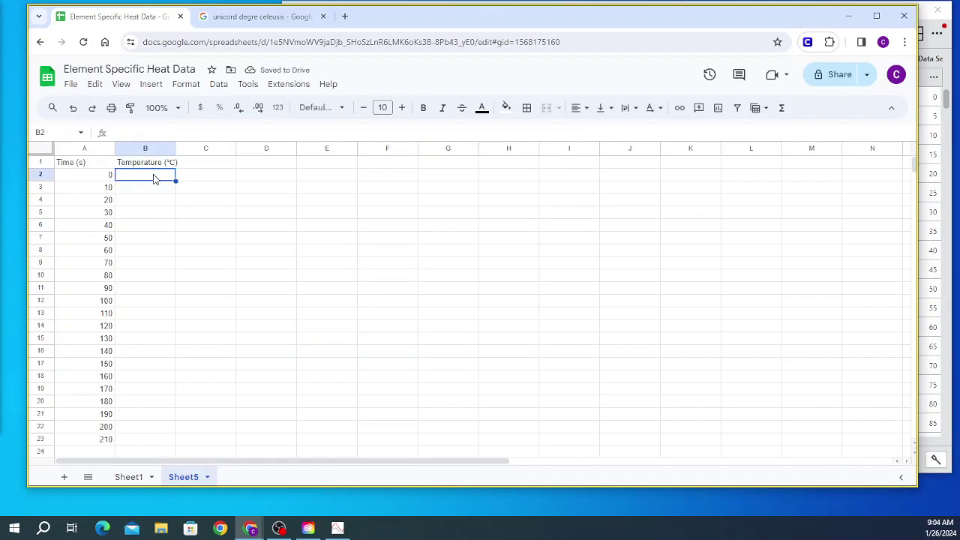
{"action": "type", "text": "1"}
{"action": "key", "text": "Return"}
{"action": "type", "text": "1"}
{"action": "key", "text": "Return"}
{"action": "type", "text": "1"}
{"action": "key", "text": "Return"}
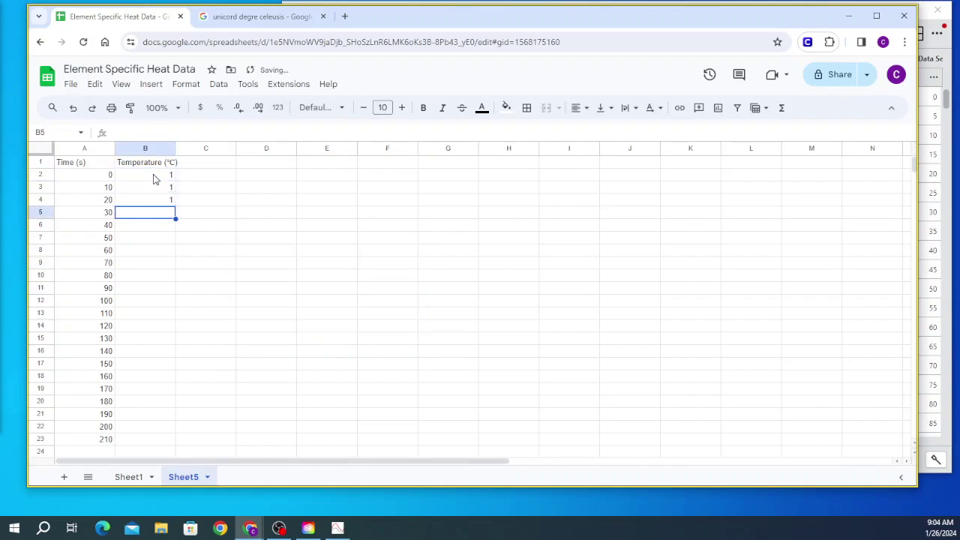
{"action": "type", "text": "1"}
{"action": "key", "text": "Return"}
{"action": "type", "text": "2"}
{"action": "key", "text": "Return"}
{"action": "type", "text": "2"}
{"action": "key", "text": "Return"}
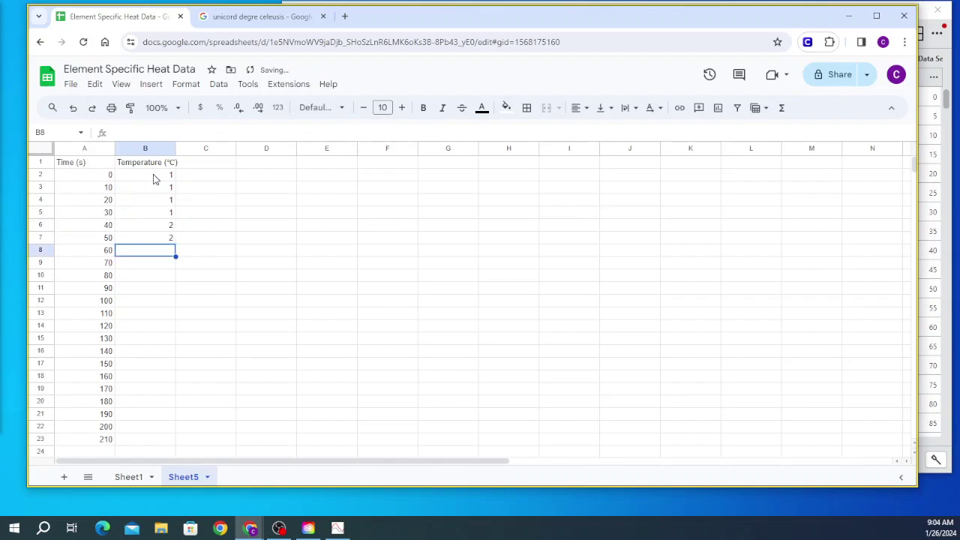
{"action": "type", "text": "3"}
{"action": "key", "text": "Return"}
{"action": "type", "text": "3"}
{"action": "key", "text": "Return"}
{"action": "type", "text": "4"}
{"action": "key", "text": "Return"}
{"action": "type", "text": "5"}
{"action": "key", "text": "Return"}
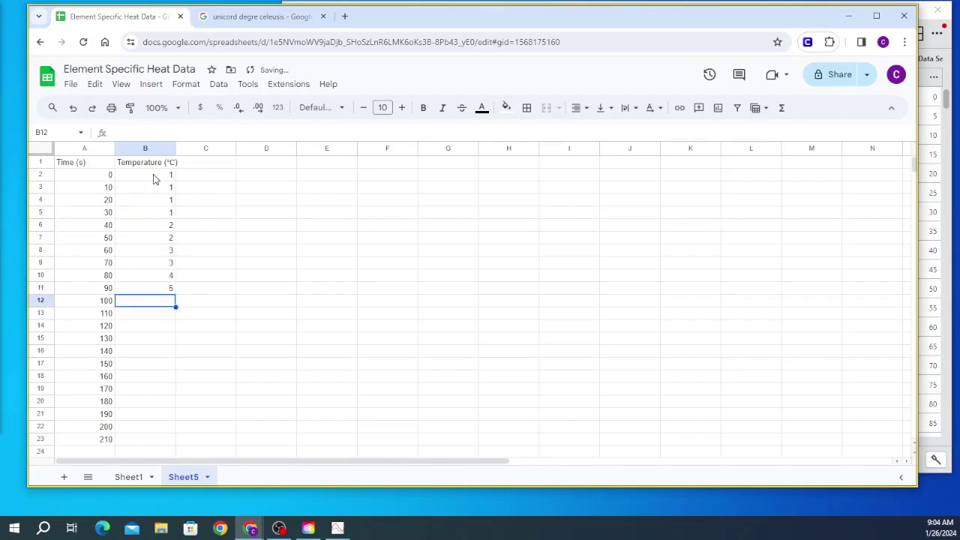
{"action": "type", "text": "6"}
{"action": "key", "text": "Return"}
- Enter temperatures 8, 9, 11, 15, 19, 21, 25, 36, 42, 55, 59 in B13:B23
{"action": "type", "text": "8"}
{"action": "key", "text": "Return"}
{"action": "type", "text": "9"}
{"action": "key", "text": "Return"}
{"action": "type", "text": "11"}
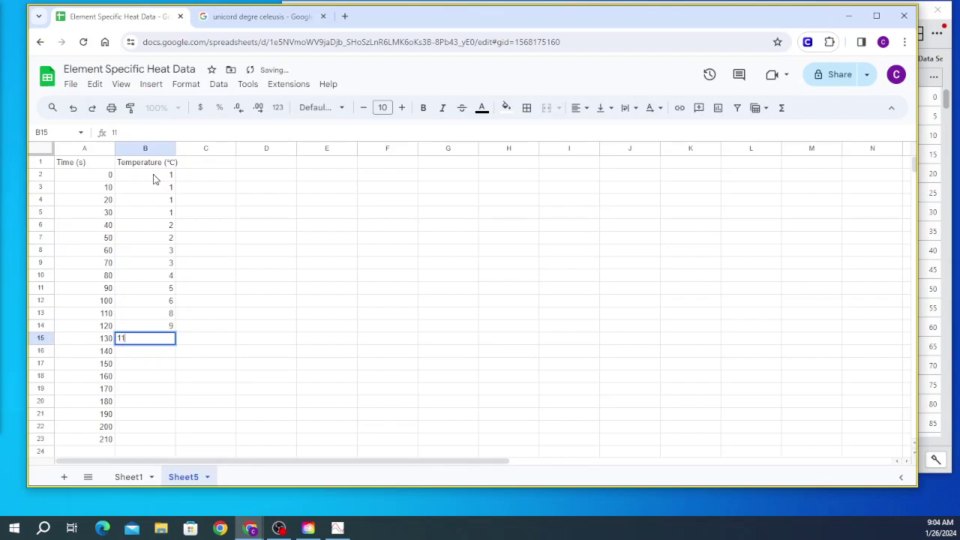
{"action": "key", "text": "Return"}
{"action": "type", "text": "15"}
{"action": "key", "text": "Return"}
{"action": "type", "text": "19"}
{"action": "key", "text": "Return"}
{"action": "type", "text": "21"}
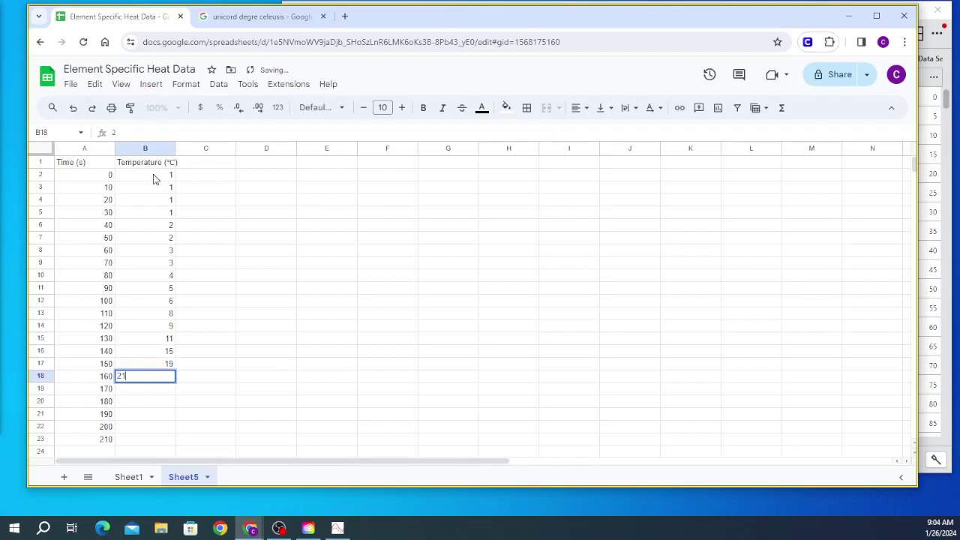
{"action": "key", "text": "Return"}
{"action": "type", "text": "25"}
{"action": "key", "text": "Return"}
{"action": "type", "text": "36"}
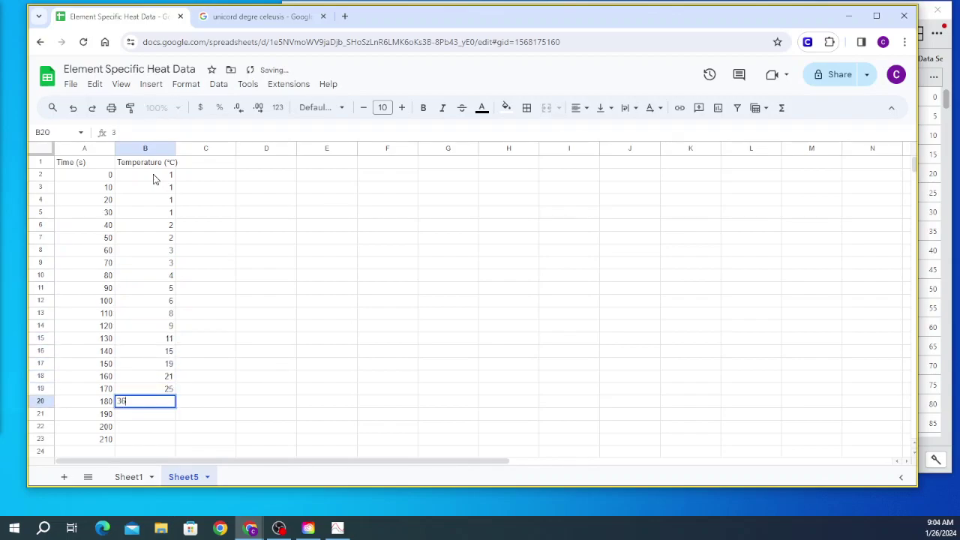
{"action": "key", "text": "Return"}
{"action": "type", "text": "42"}
{"action": "key", "text": "Return"}
{"action": "type", "text": "55"}
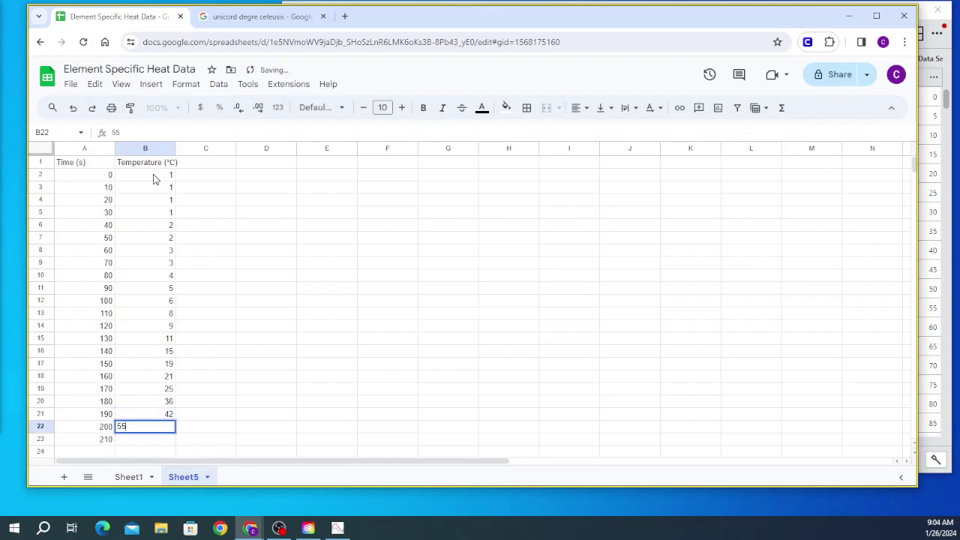
{"action": "key", "text": "Return"}
{"action": "type", "text": "59"}
{"action": "key", "text": "Return"}
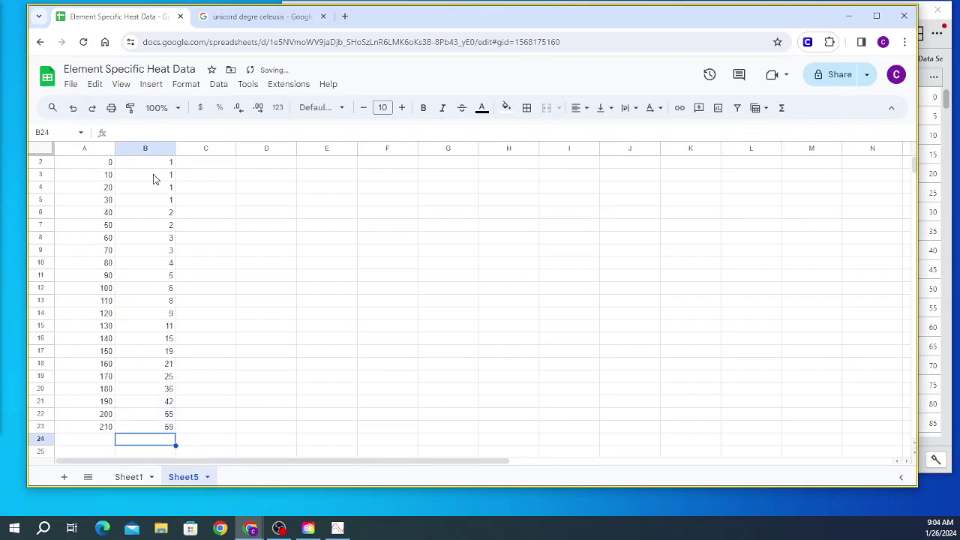
{"action": "scroll", "coordinate": [247, 262], "scroll_direction": "up", "scroll_amount": 1}
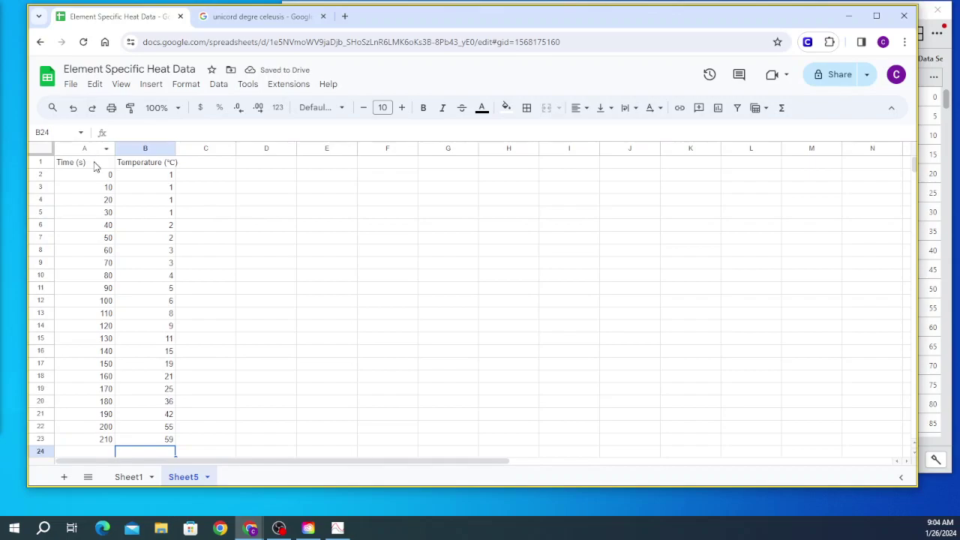
{"action": "left_click_drag", "start_coordinate": [83, 149], "coordinate": [137, 180]}
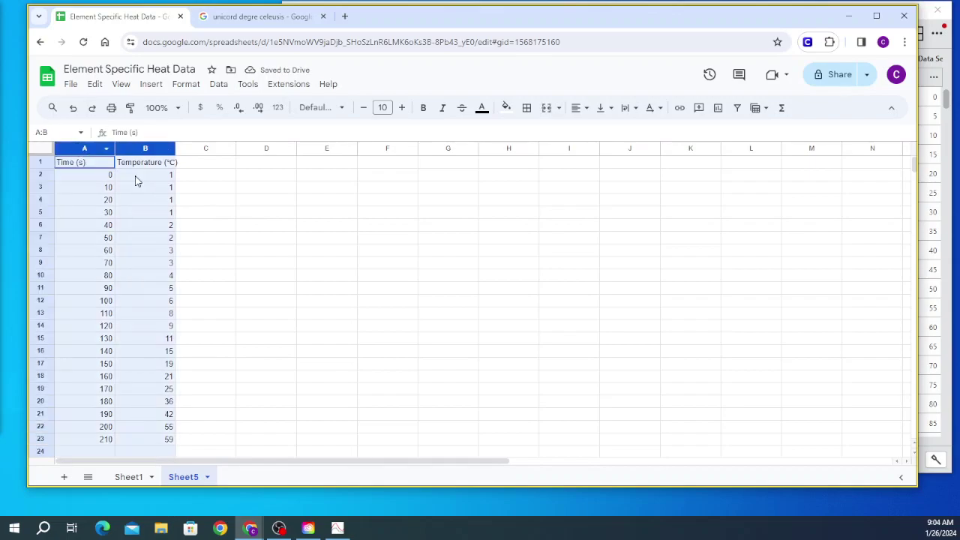
- Insert a scatter chart of the Time and Temperature data
{"action": "left_click", "coordinate": [154, 83]}
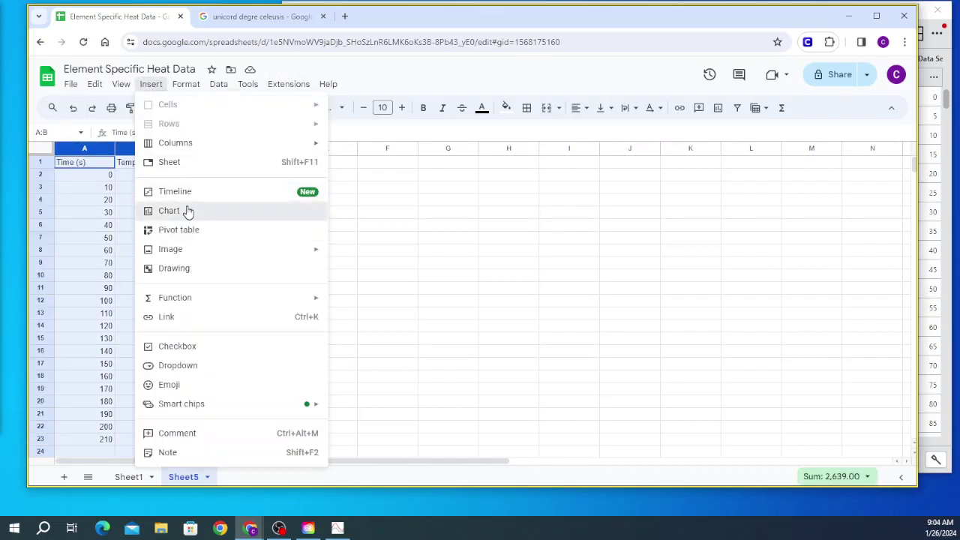
{"action": "left_click", "coordinate": [254, 216]}
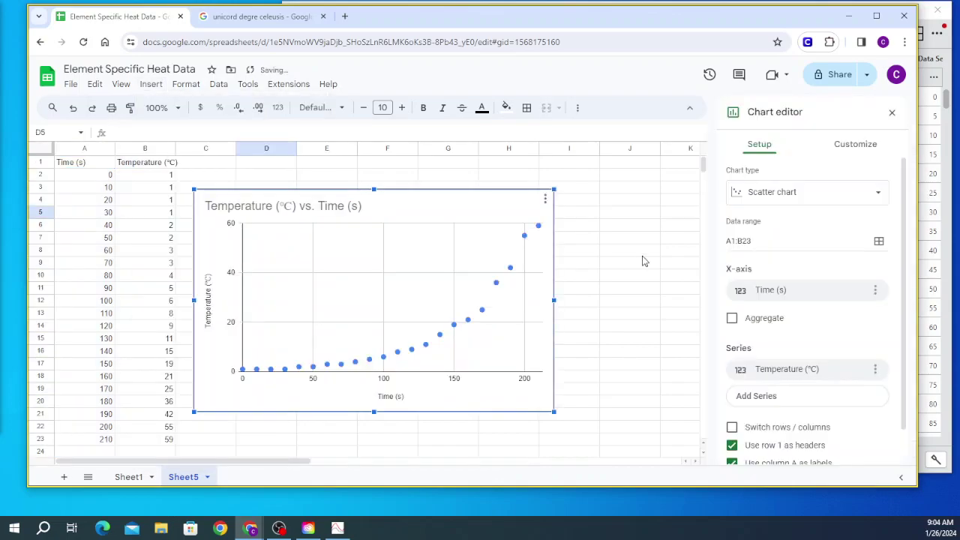
{"action": "left_click", "coordinate": [796, 193]}
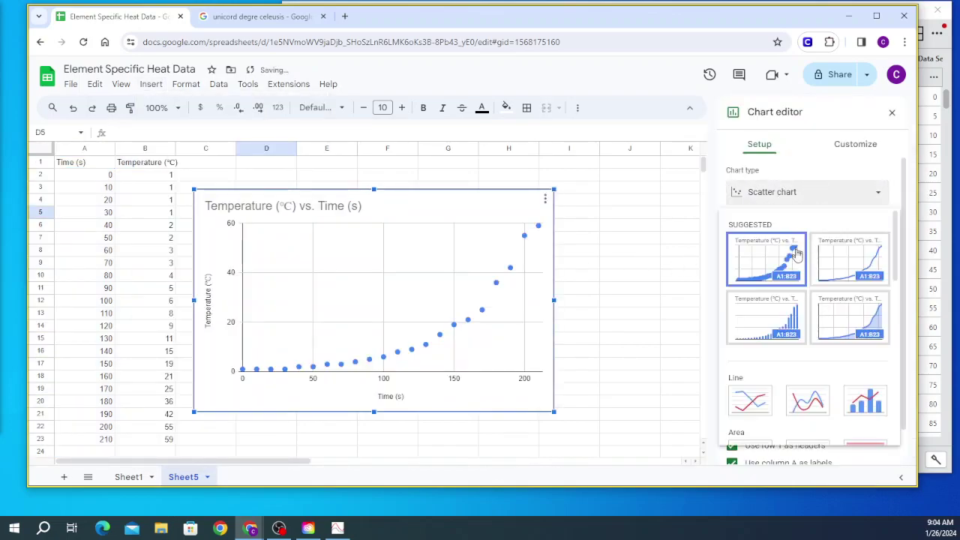
{"action": "scroll", "coordinate": [796, 255], "scroll_direction": "down", "scroll_amount": 10}
{"action": "scroll", "coordinate": [772, 353], "scroll_direction": "up", "scroll_amount": 4}
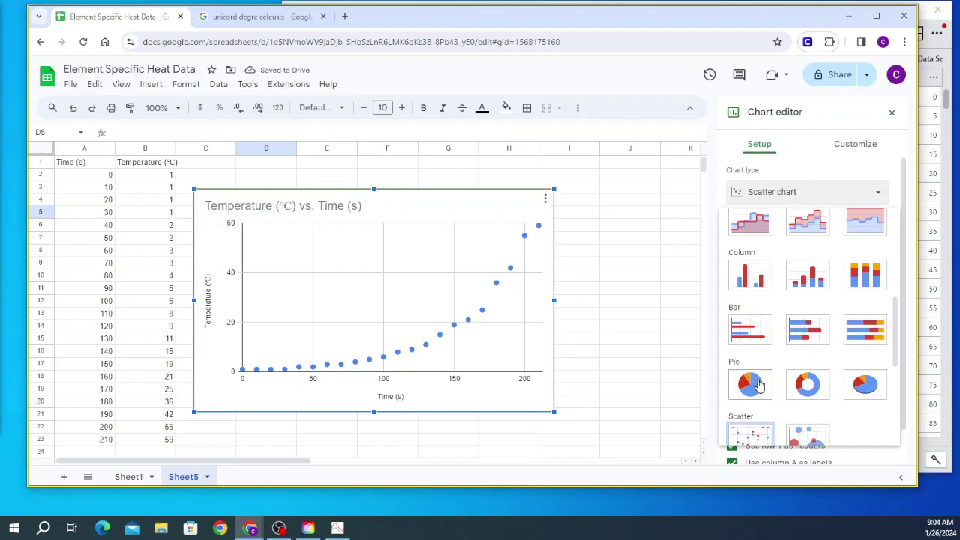
{"action": "scroll", "coordinate": [758, 385], "scroll_direction": "down", "scroll_amount": 3}
{"action": "left_click", "coordinate": [759, 256]}
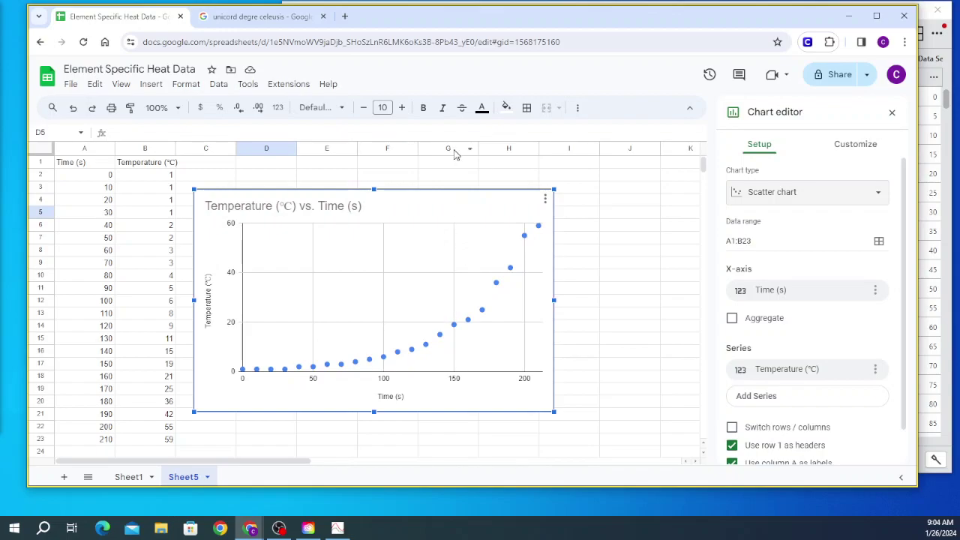
- Clear all data below the headers and delete the now-empty chart
{"action": "left_click", "coordinate": [586, 450]}
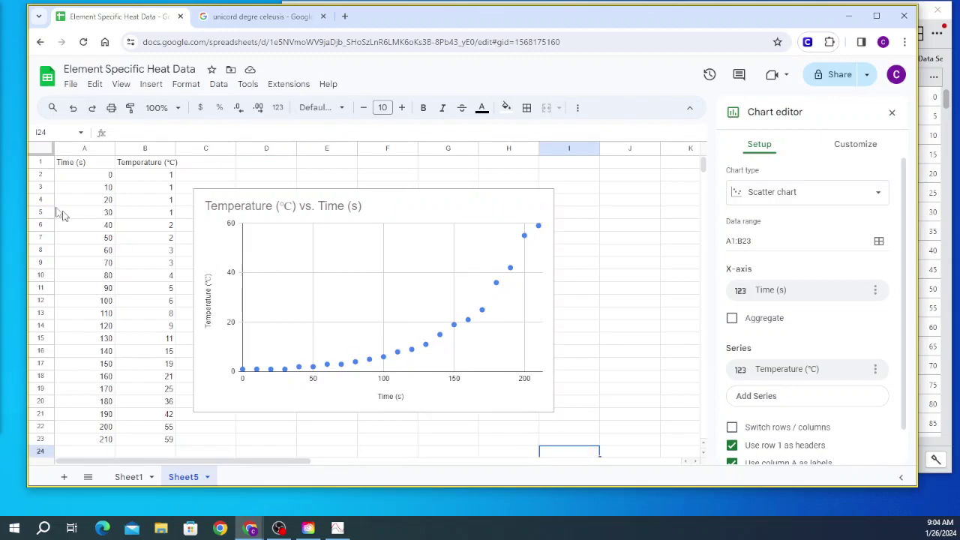
{"action": "left_click_drag", "start_coordinate": [99, 176], "coordinate": [659, 443]}
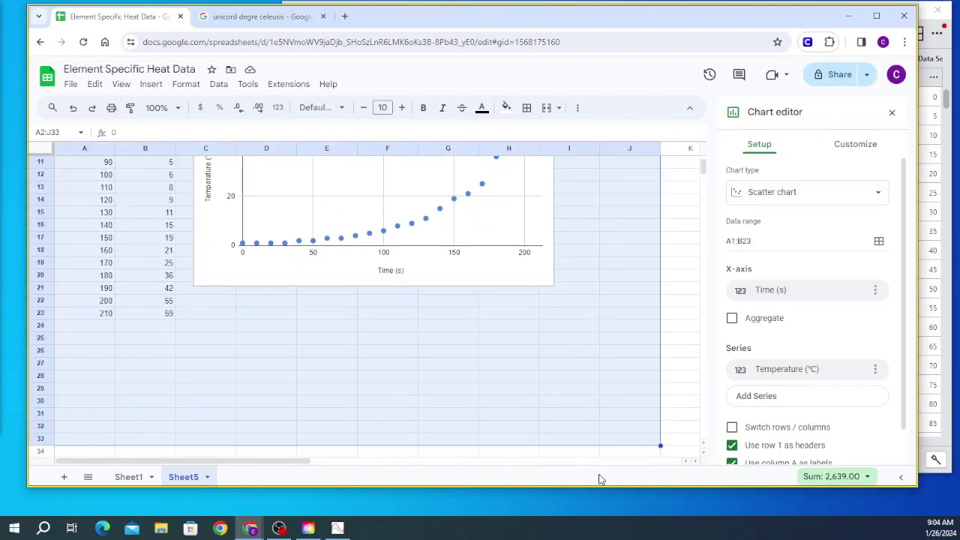
{"action": "key", "text": "Delete"}
{"action": "scroll", "coordinate": [189, 254], "scroll_direction": "up", "scroll_amount": 4}
{"action": "left_click", "coordinate": [229, 266]}
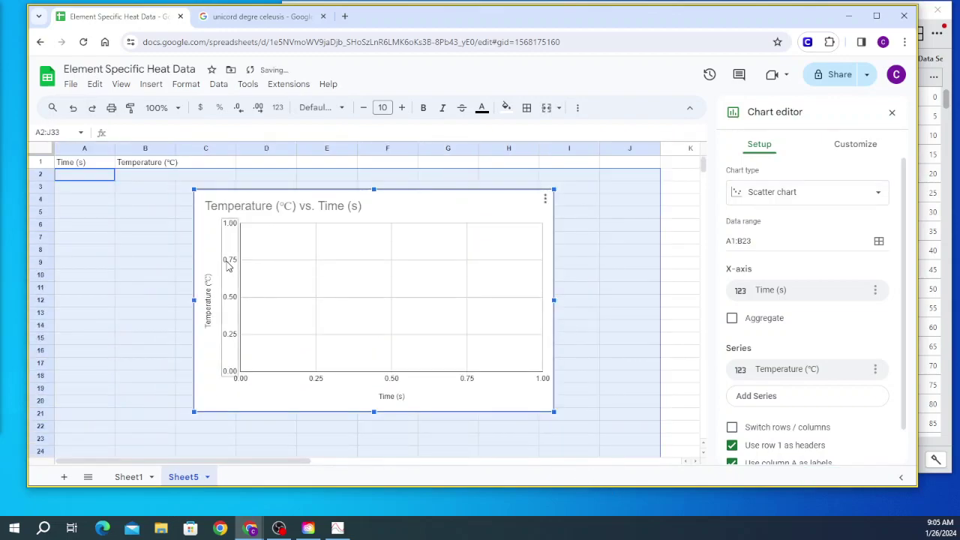
{"action": "key", "text": "Delete"}
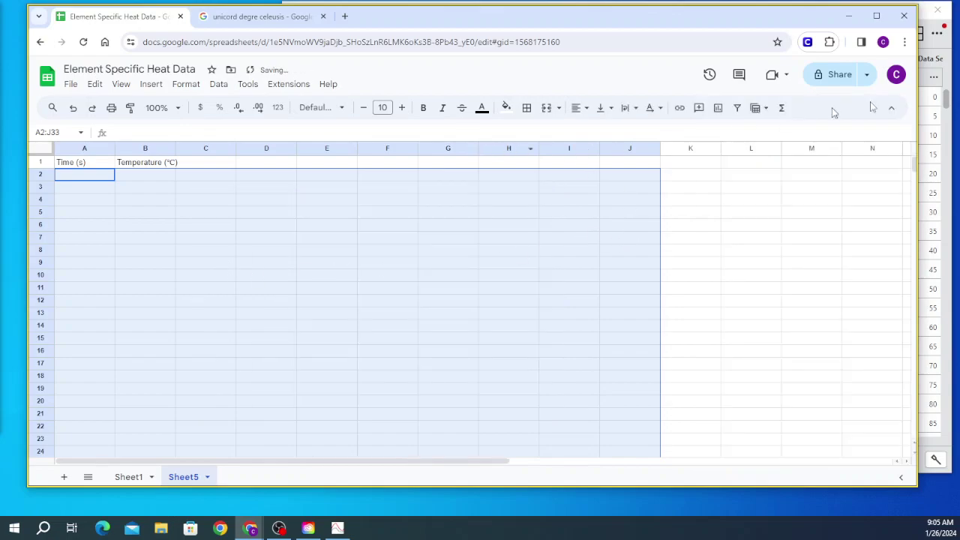
- In Vernier Graphical Analysis, select both the Time (s) and Temperature columns of Data Set 2
{"action": "left_click", "coordinate": [937, 9]}
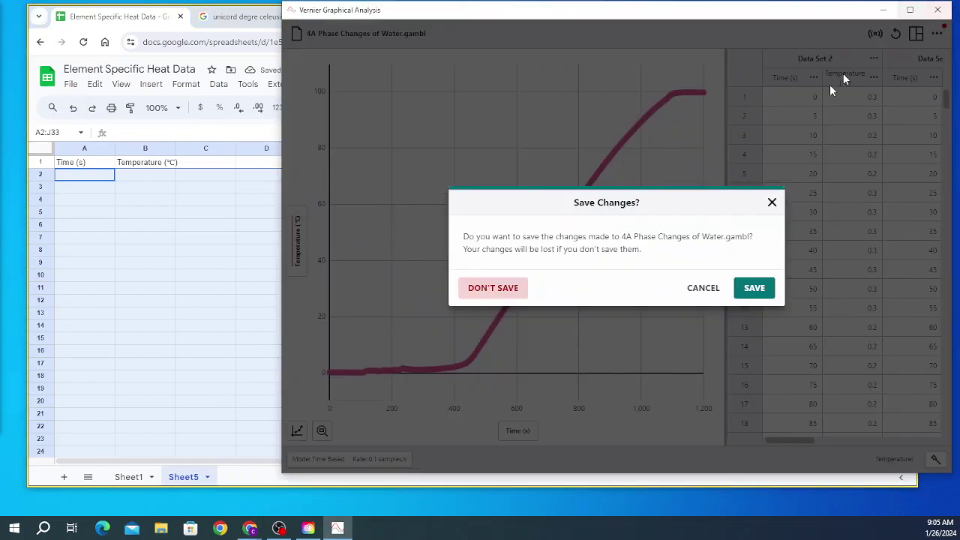
{"action": "left_click", "coordinate": [704, 289]}
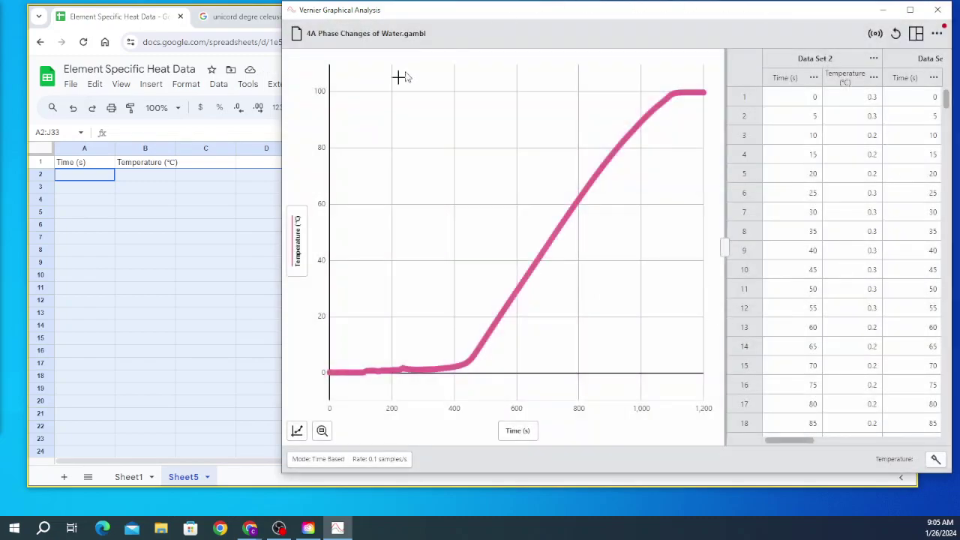
{"action": "left_click_drag", "start_coordinate": [693, 13], "coordinate": [501, 22]}
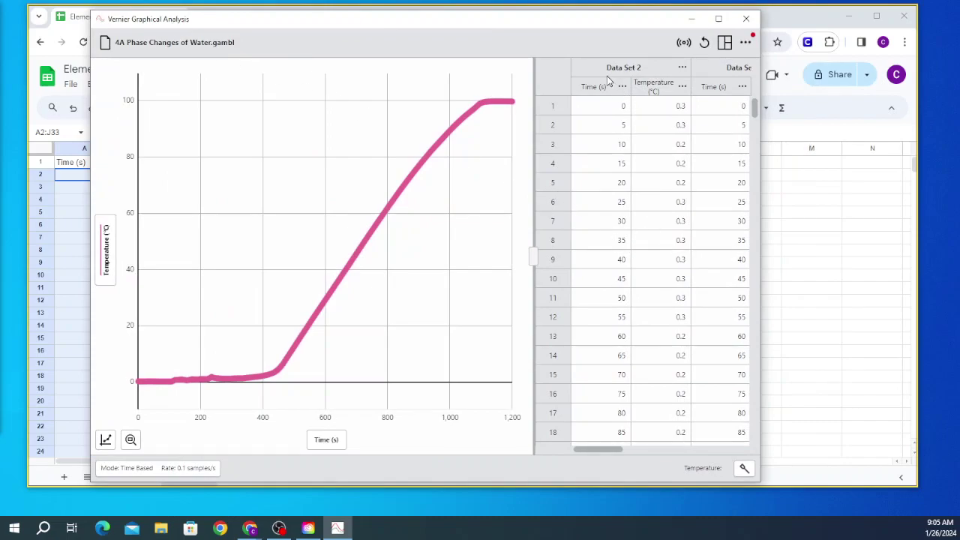
{"action": "left_click", "coordinate": [106, 255]}
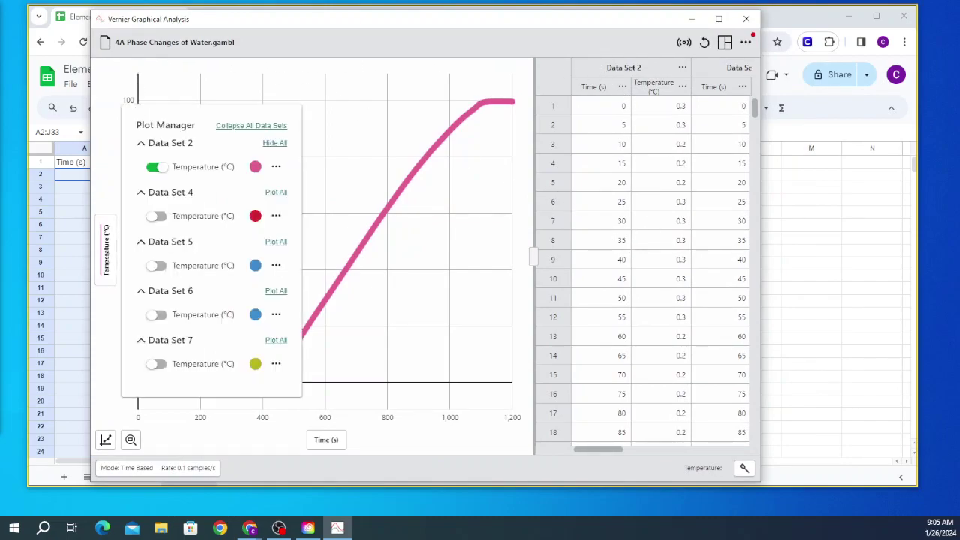
{"action": "left_click", "coordinate": [592, 69]}
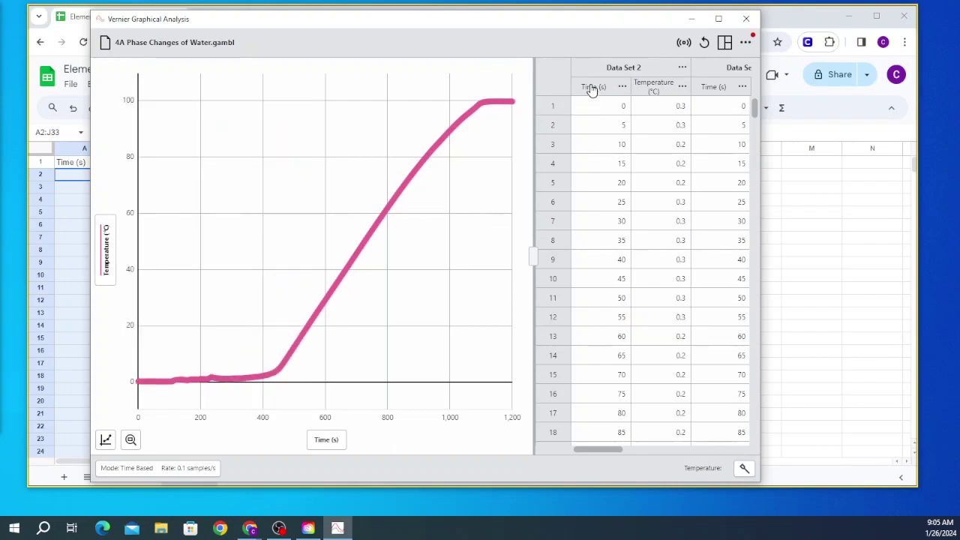
{"action": "left_click", "coordinate": [591, 88]}
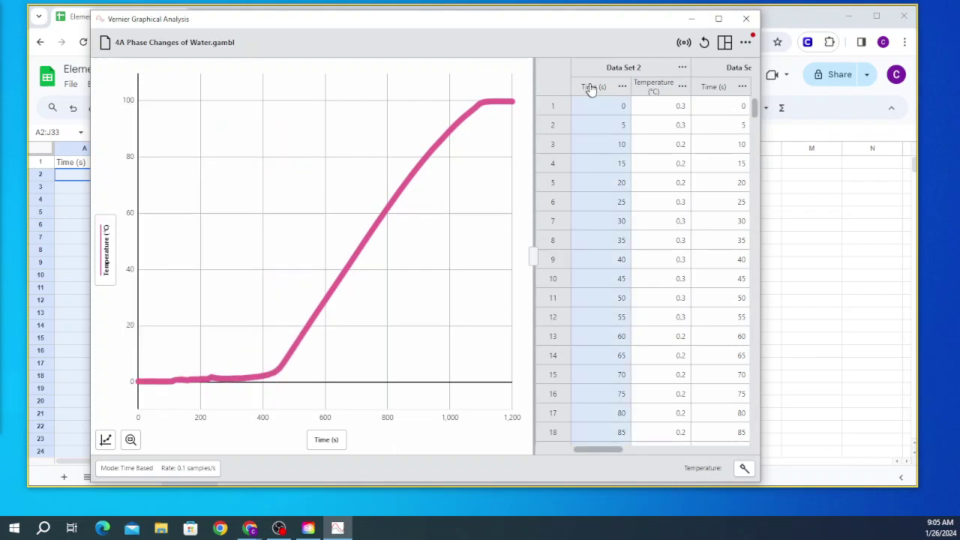
{"action": "left_click", "coordinate": [642, 90]}
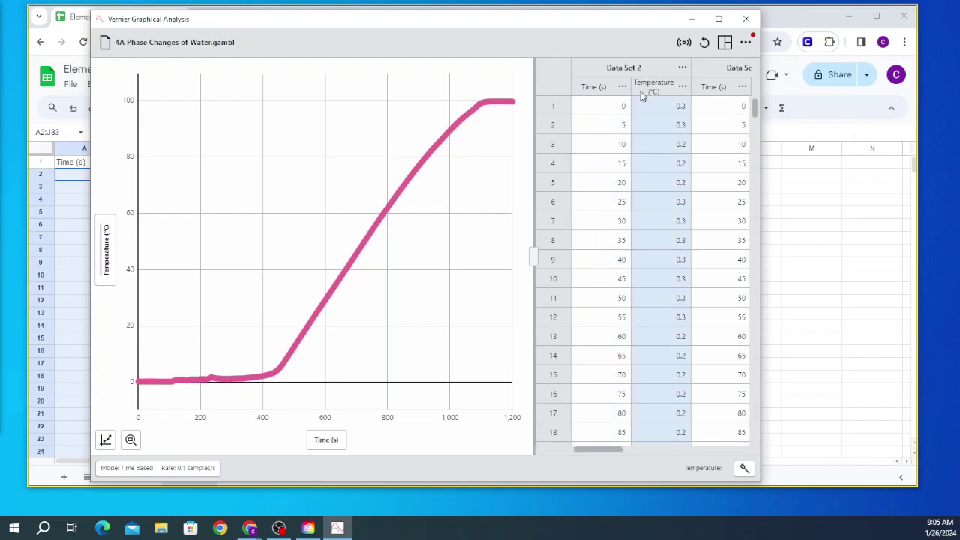
{"action": "left_click", "coordinate": [592, 91], "text": "shift"}
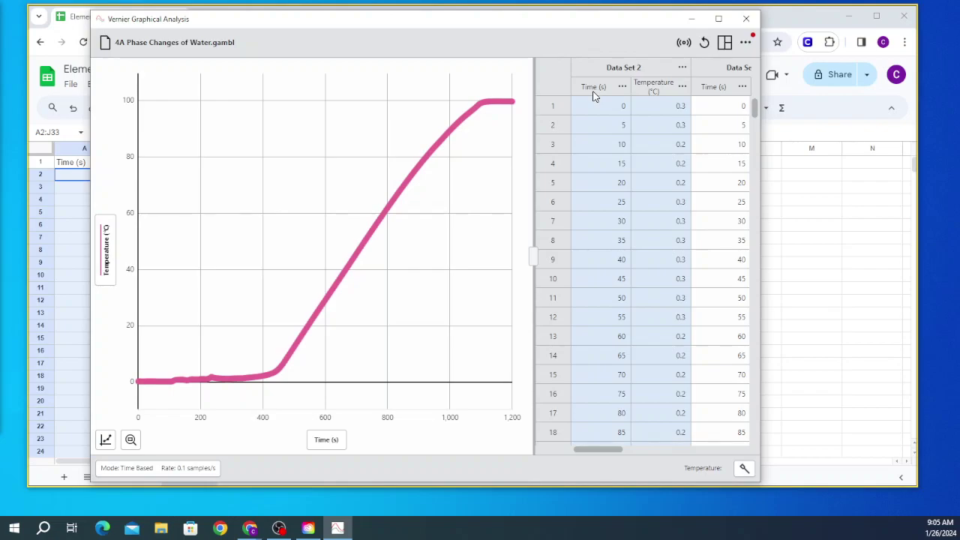
- Paste the time and temperature data into Sheet5, then chart columns A:B beside the data
{"action": "left_click", "coordinate": [65, 237]}
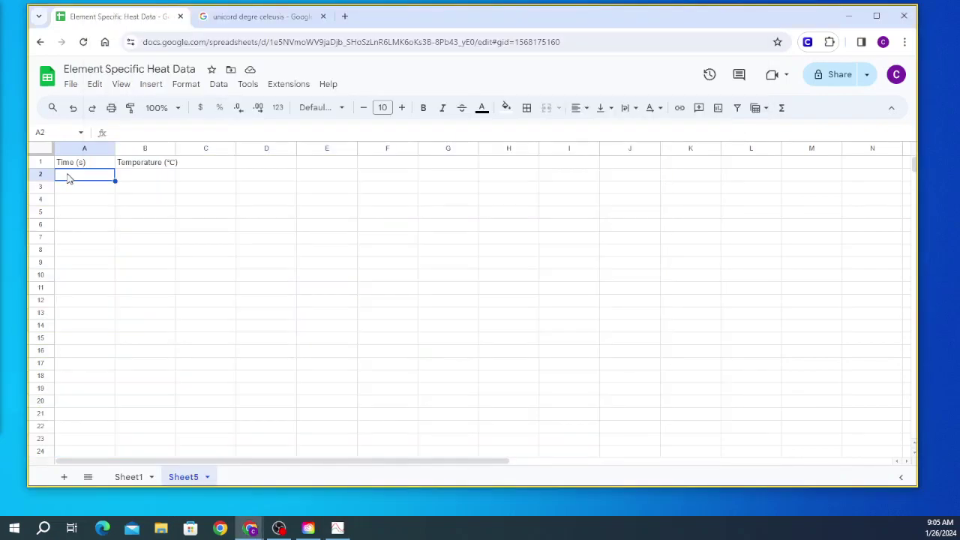
{"action": "key", "text": "ctrl+v"}
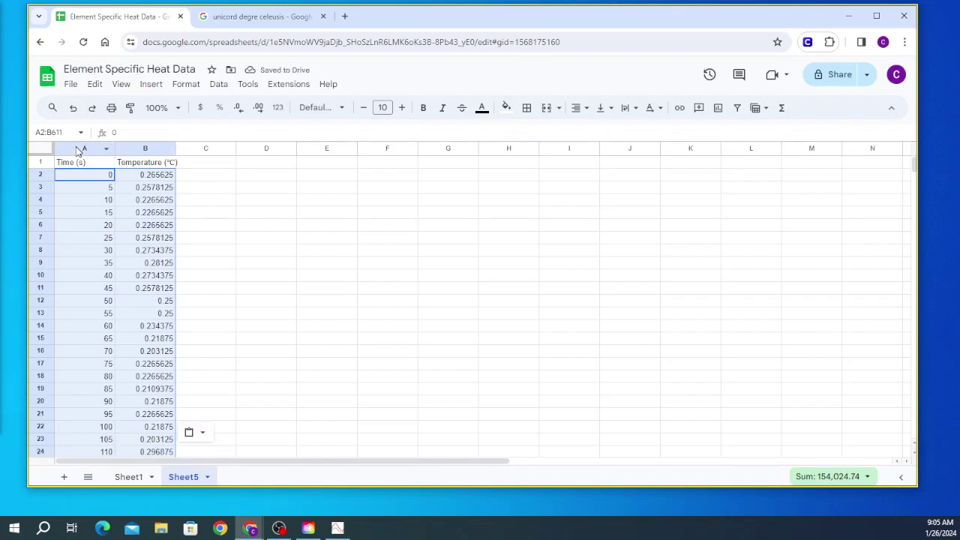
{"action": "left_click_drag", "start_coordinate": [68, 148], "coordinate": [145, 148]}
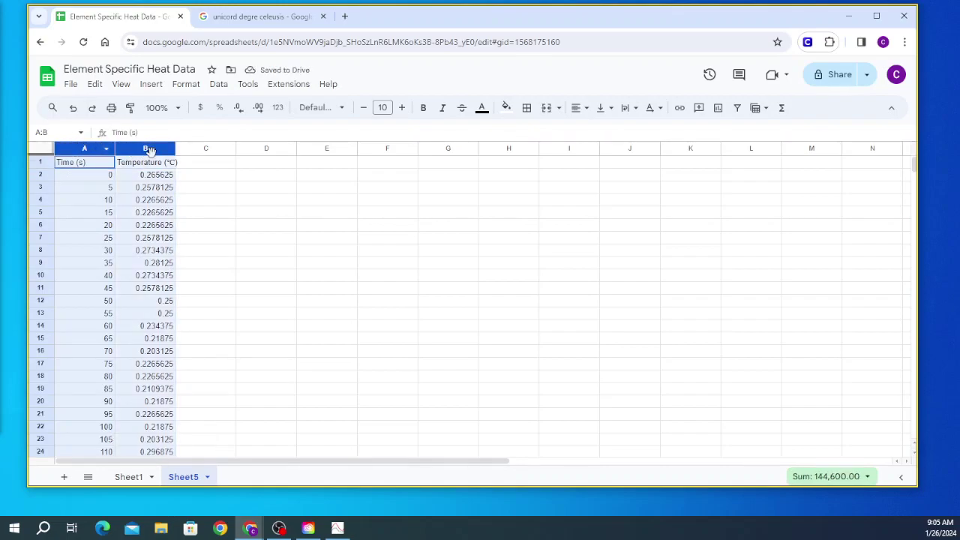
{"action": "left_click", "coordinate": [159, 85]}
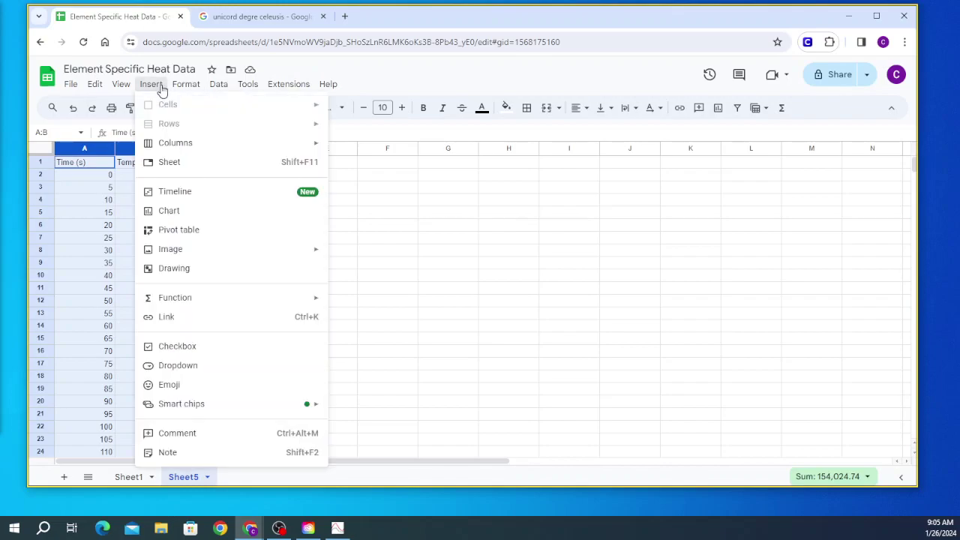
{"action": "left_click", "coordinate": [169, 211]}
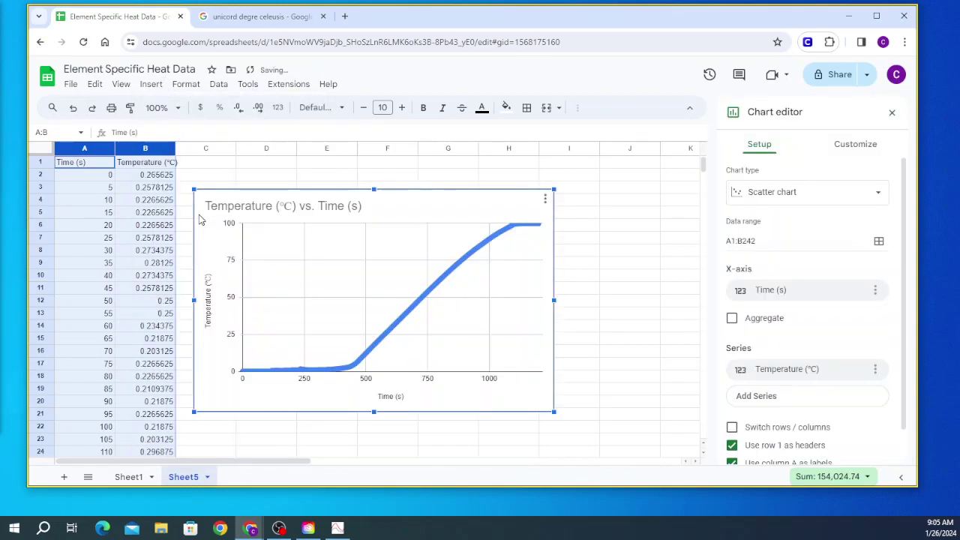
{"action": "left_click_drag", "start_coordinate": [423, 203], "coordinate": [478, 175]}
- Retitle the chart 'Phase Chagges of Water'
{"action": "left_click", "coordinate": [377, 182]}
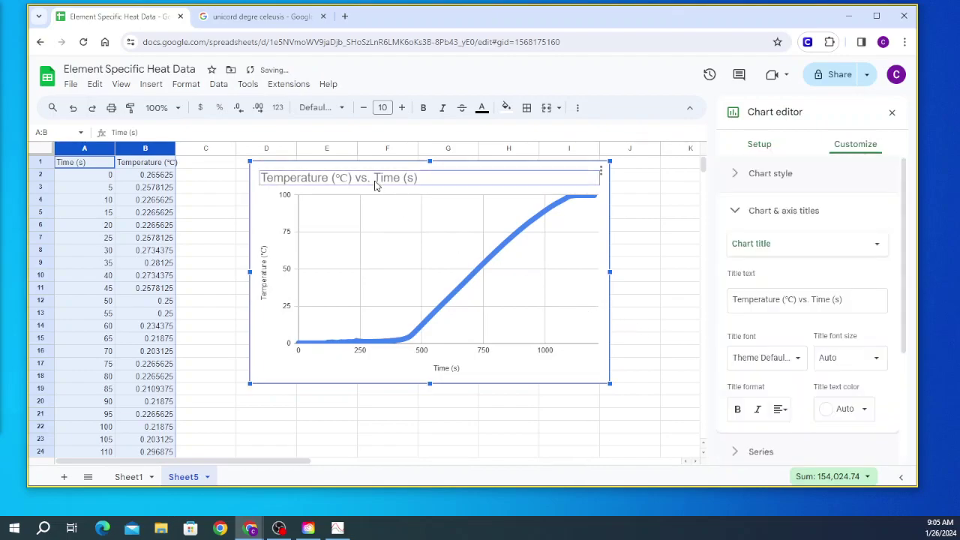
{"action": "left_click", "coordinate": [375, 180]}
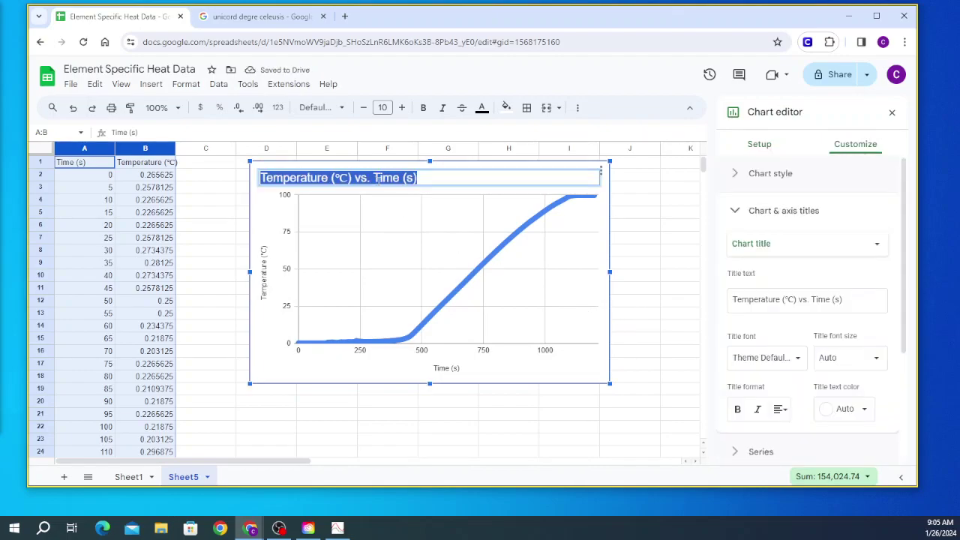
{"action": "type", "text": "Phase Chag"}
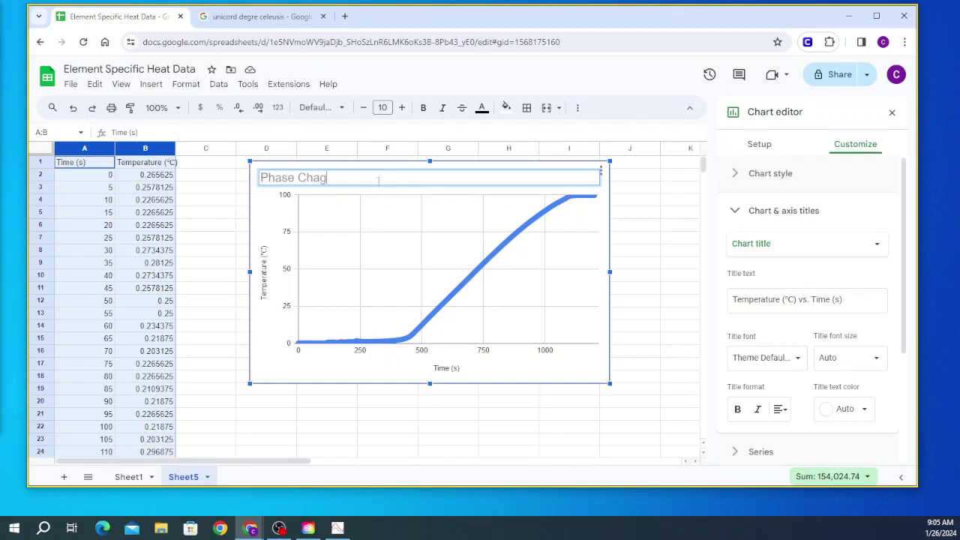
{"action": "type", "text": "es"}
{"action": "key", "text": "BackSpace"}
{"action": "type", "text": "s of Water"}
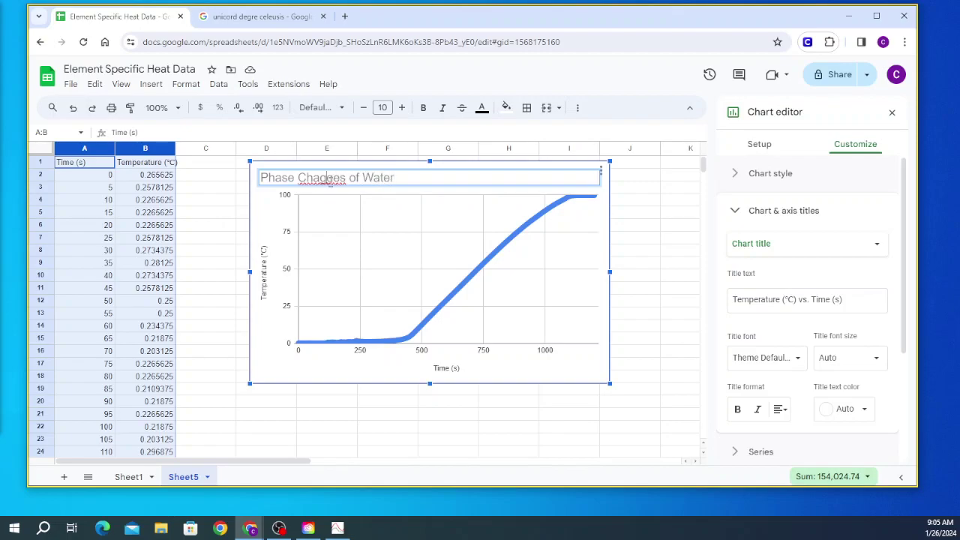
- Correct the chart title to 'Phase Changes of Water' and select the data series
{"action": "right_click", "coordinate": [328, 179]}
{"action": "left_click", "coordinate": [370, 213]}
{"action": "left_click", "coordinate": [482, 274]}
{"action": "left_click", "coordinate": [480, 273]}
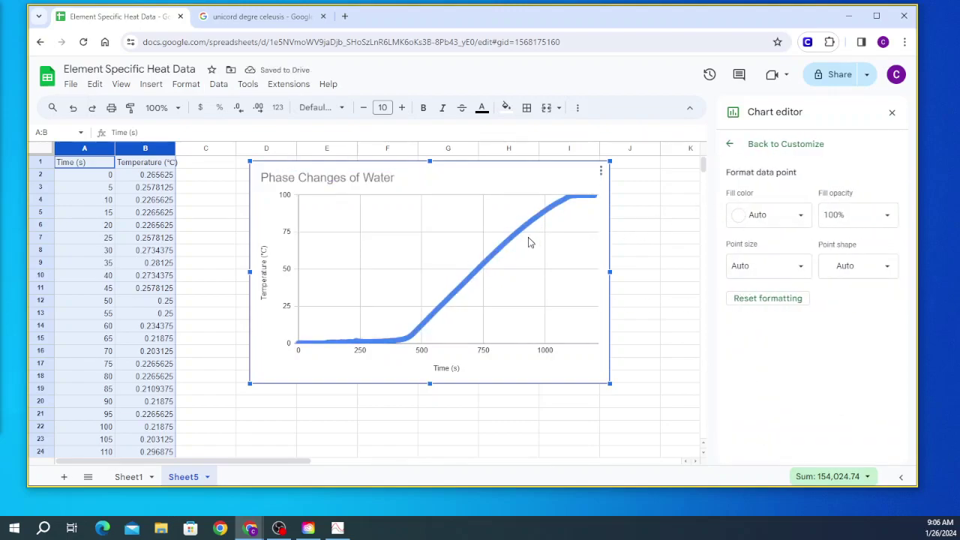
- Format the data points as dark red 2px X marks
{"action": "left_click_drag", "start_coordinate": [679, 301], "coordinate": [661, 288]}
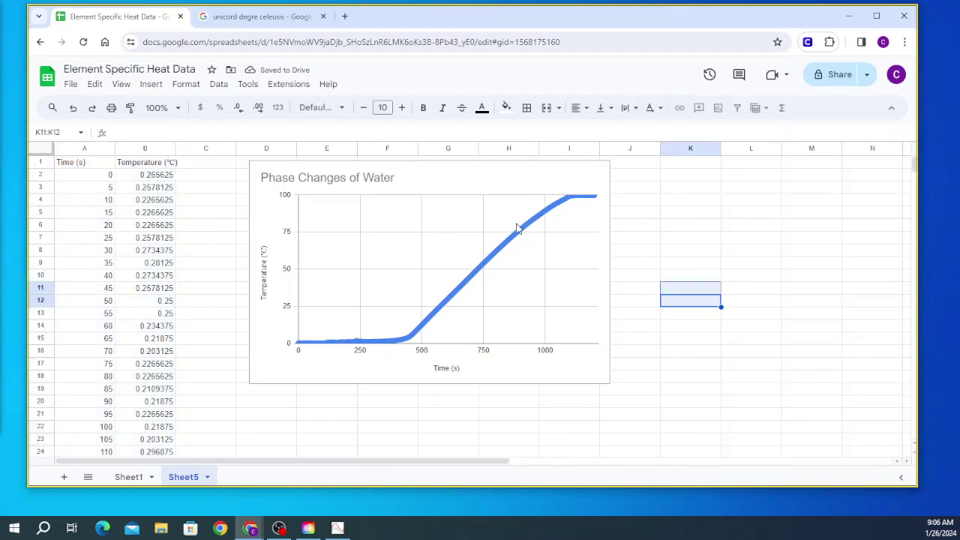
{"action": "left_click", "coordinate": [523, 233]}
{"action": "double_click", "coordinate": [523, 233]}
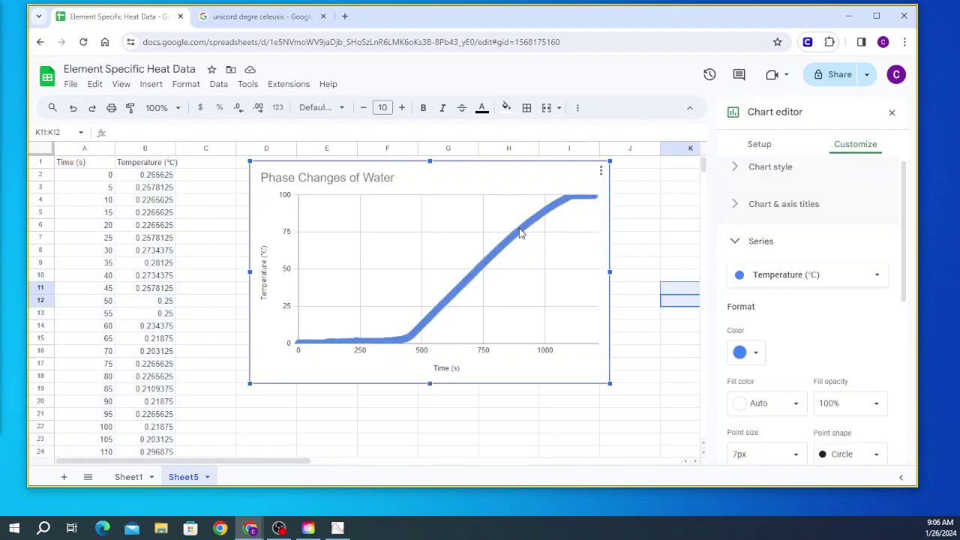
{"action": "left_click", "coordinate": [755, 352]}
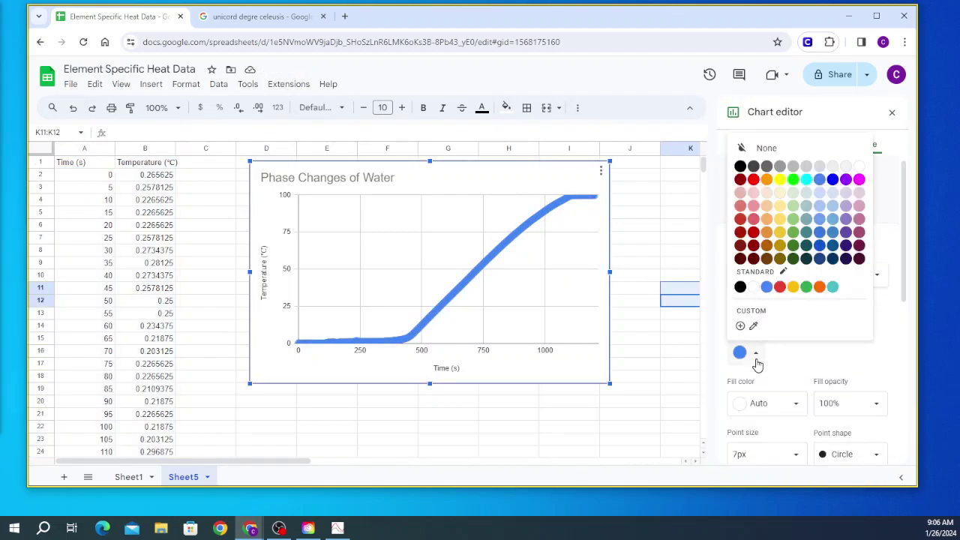
{"action": "left_click", "coordinate": [753, 234]}
{"action": "scroll", "coordinate": [764, 401], "scroll_direction": "down", "scroll_amount": 2}
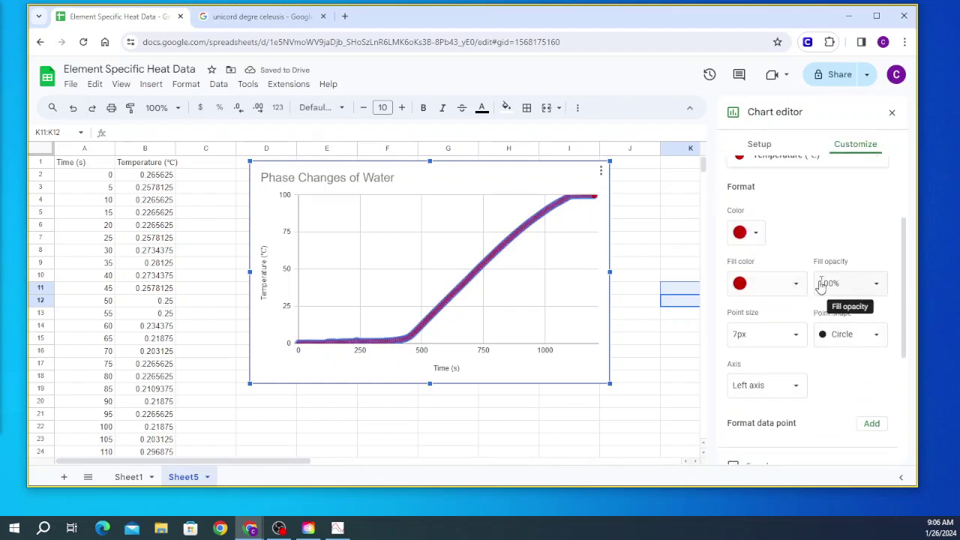
{"action": "left_click", "coordinate": [768, 335]}
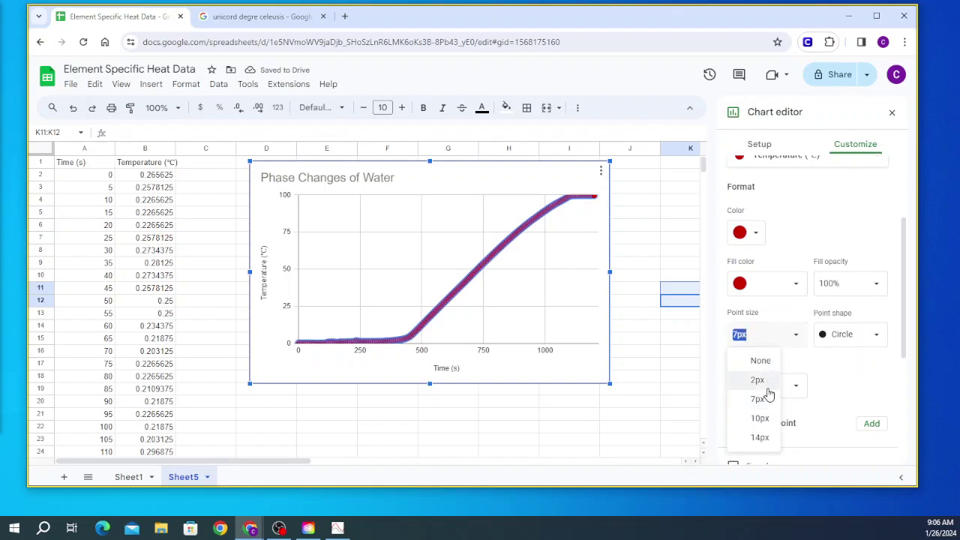
{"action": "left_click", "coordinate": [767, 381]}
{"action": "left_click", "coordinate": [845, 335]}
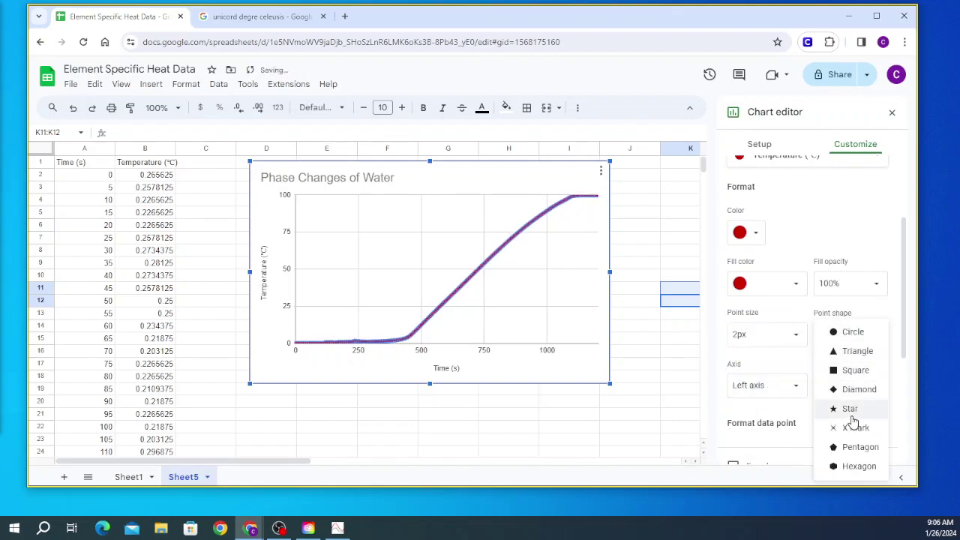
{"action": "left_click", "coordinate": [855, 428]}
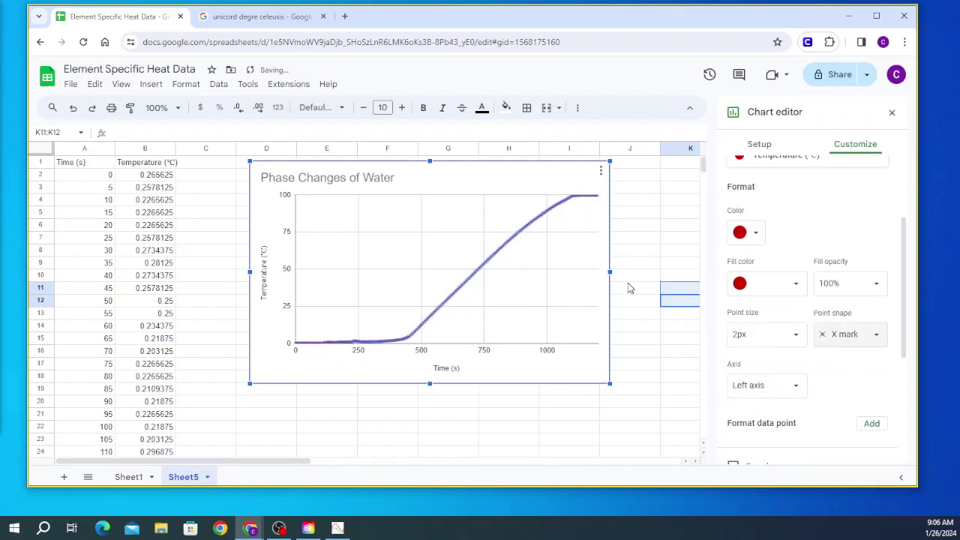
{"action": "left_click", "coordinate": [631, 276]}
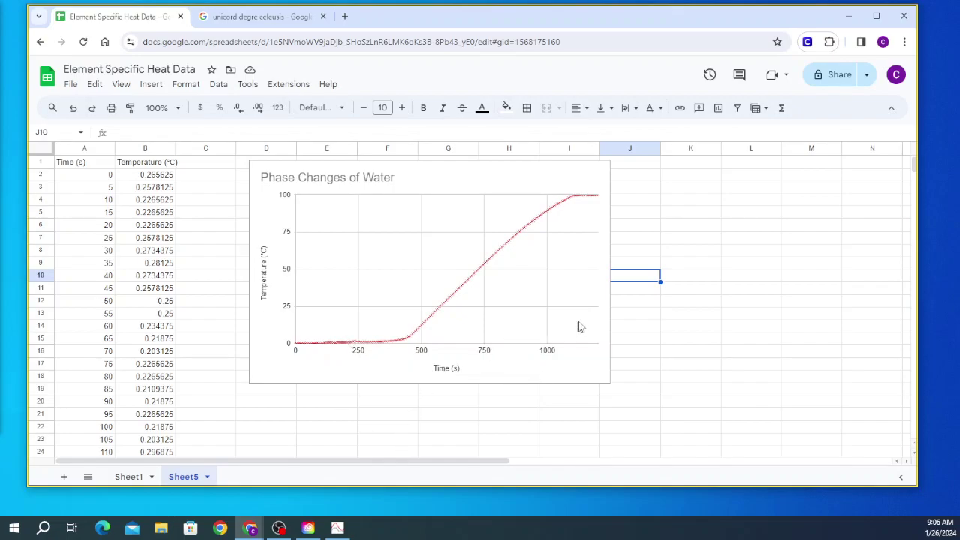
- Set the vertical axis minor gridline count to 5
{"action": "double_click", "coordinate": [320, 270]}
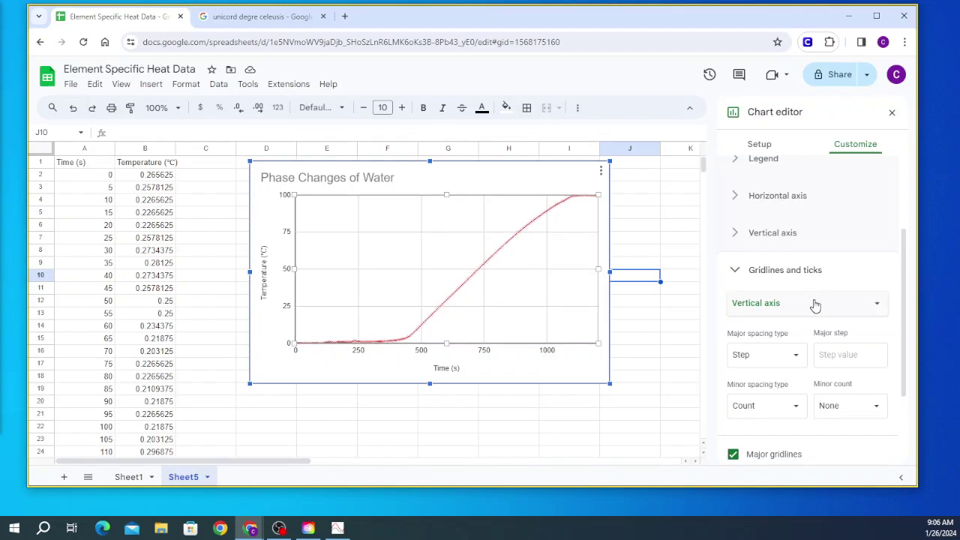
{"action": "scroll", "coordinate": [773, 342], "scroll_direction": "down", "scroll_amount": 1}
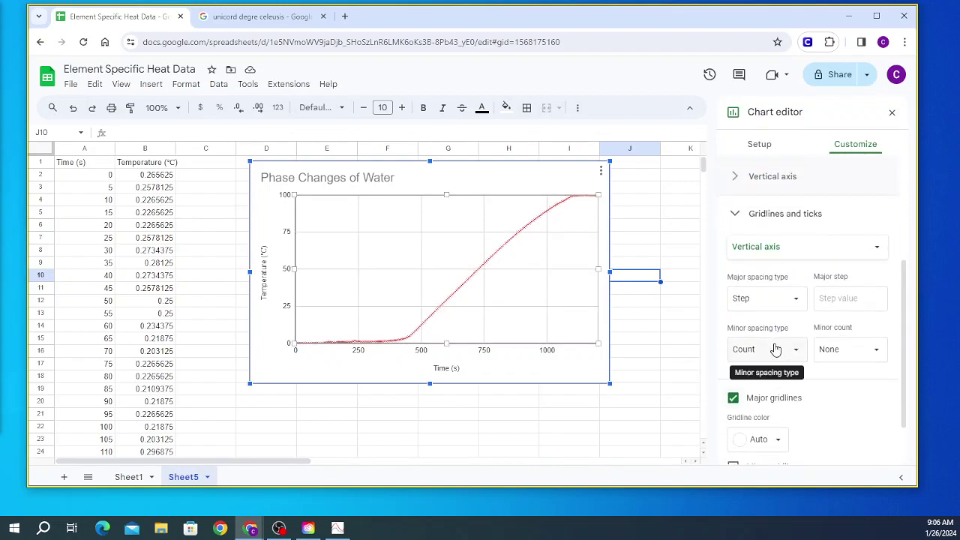
{"action": "left_click", "coordinate": [839, 298]}
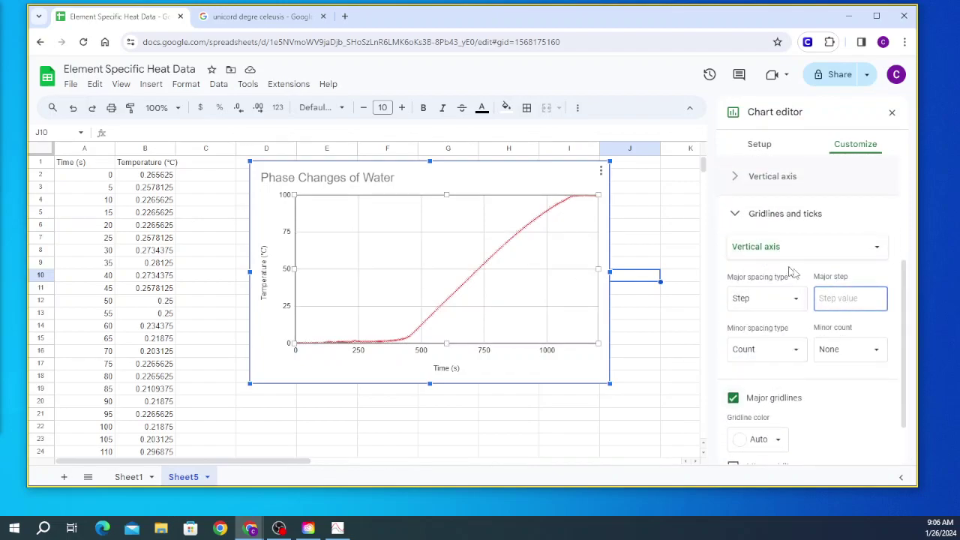
{"action": "left_click", "coordinate": [840, 349]}
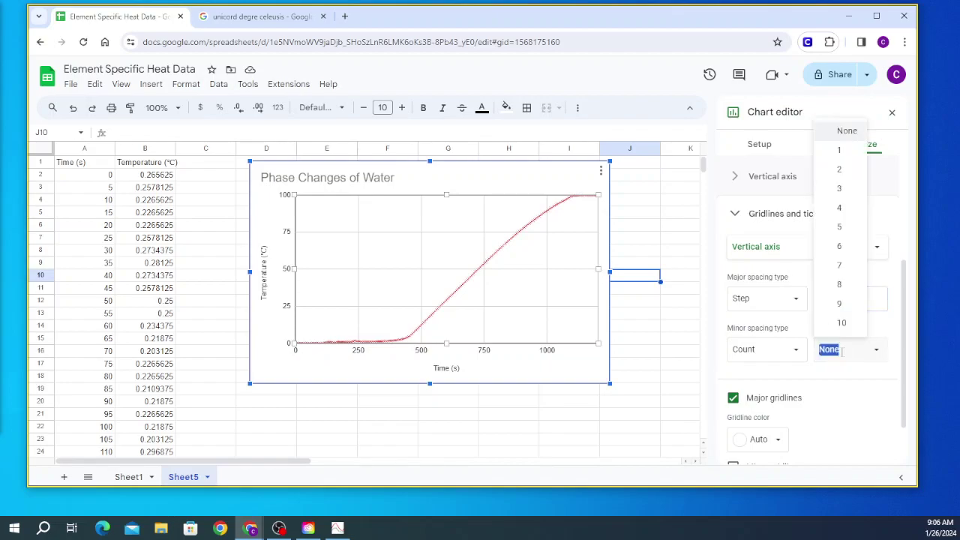
{"action": "left_click", "coordinate": [839, 226]}
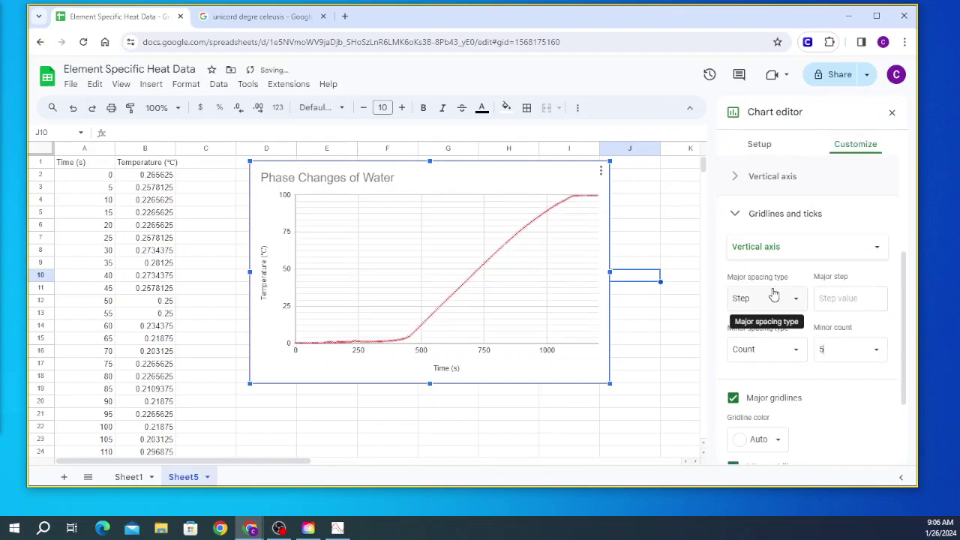
- Set the horizontal axis minor gridline count to 10
{"action": "left_click", "coordinate": [357, 290]}
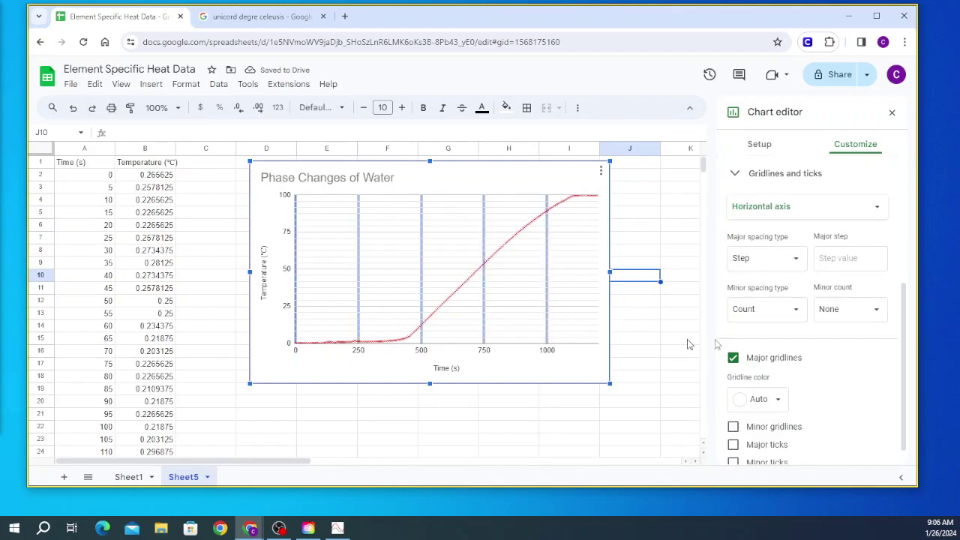
{"action": "left_click", "coordinate": [840, 307]}
{"action": "left_click", "coordinate": [852, 283]}
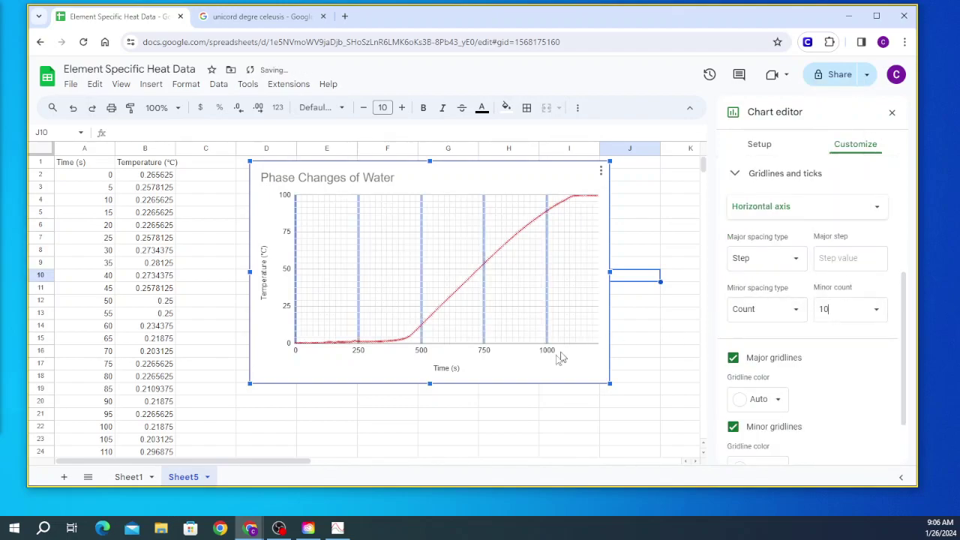
{"action": "left_click", "coordinate": [525, 405]}
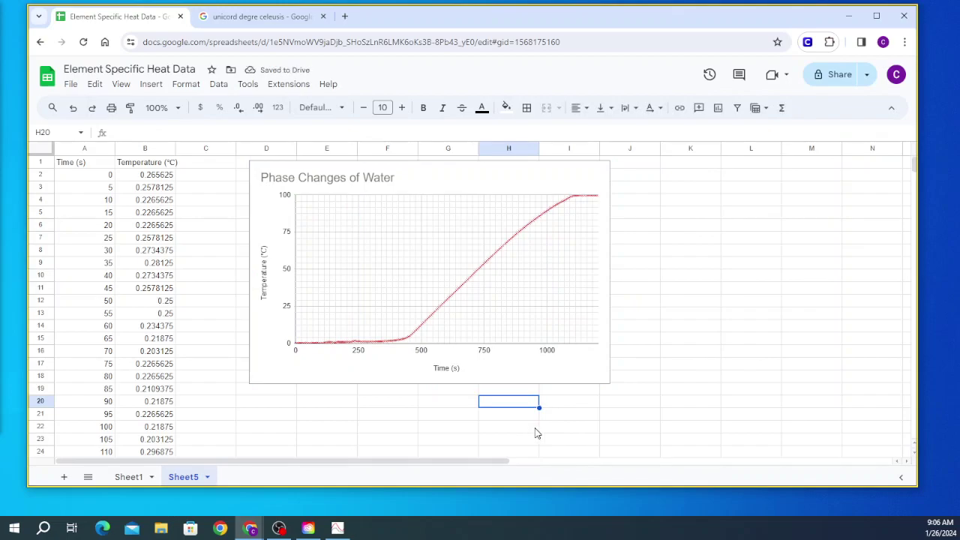